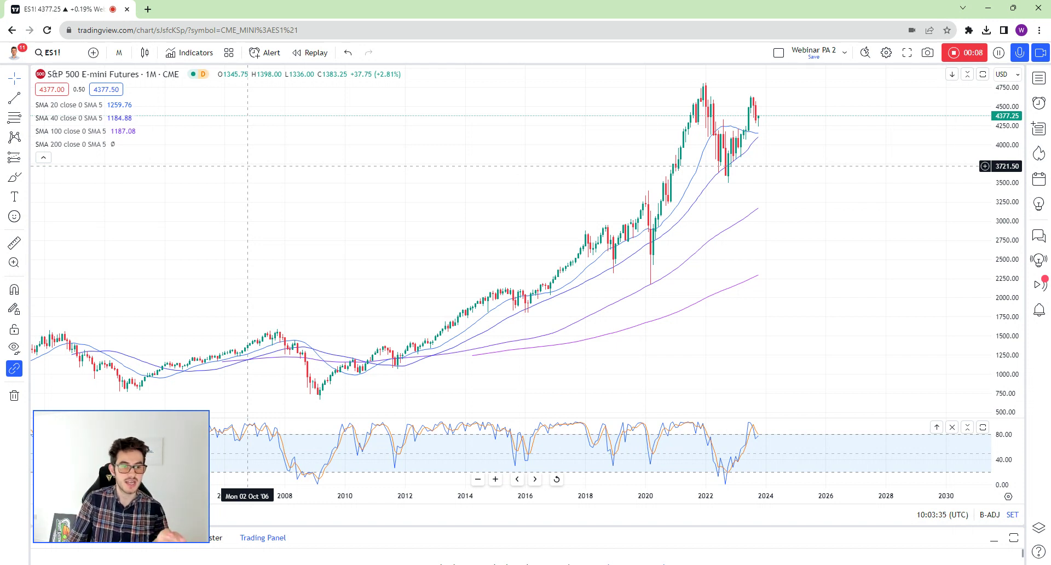
- Switch the S&P 500 E-mini Futures chart to the 1 day interval with the latest candles in view
scroll(745, 204, "right", 3)
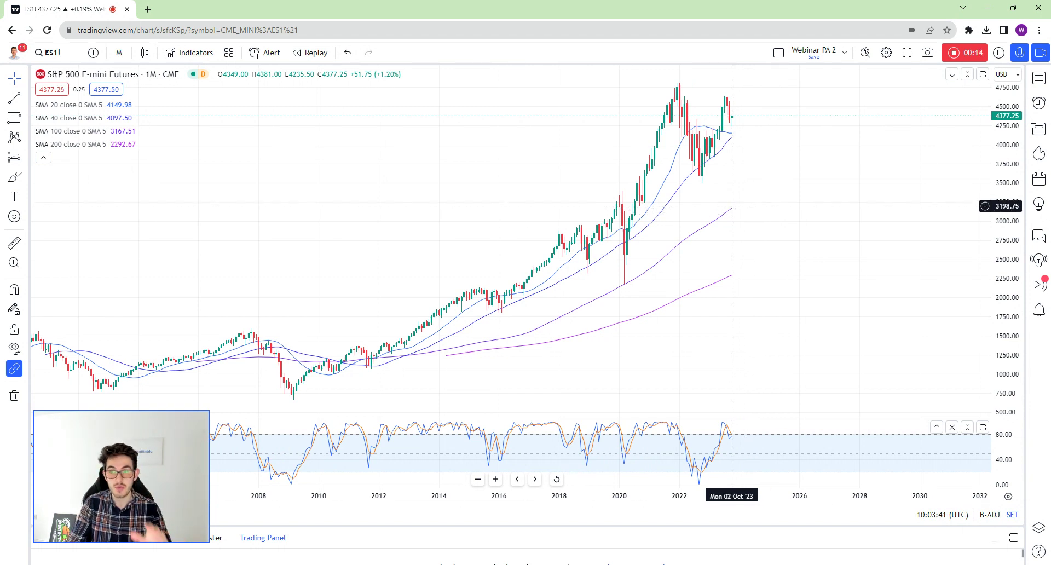
scroll(739, 184, "up", 5)
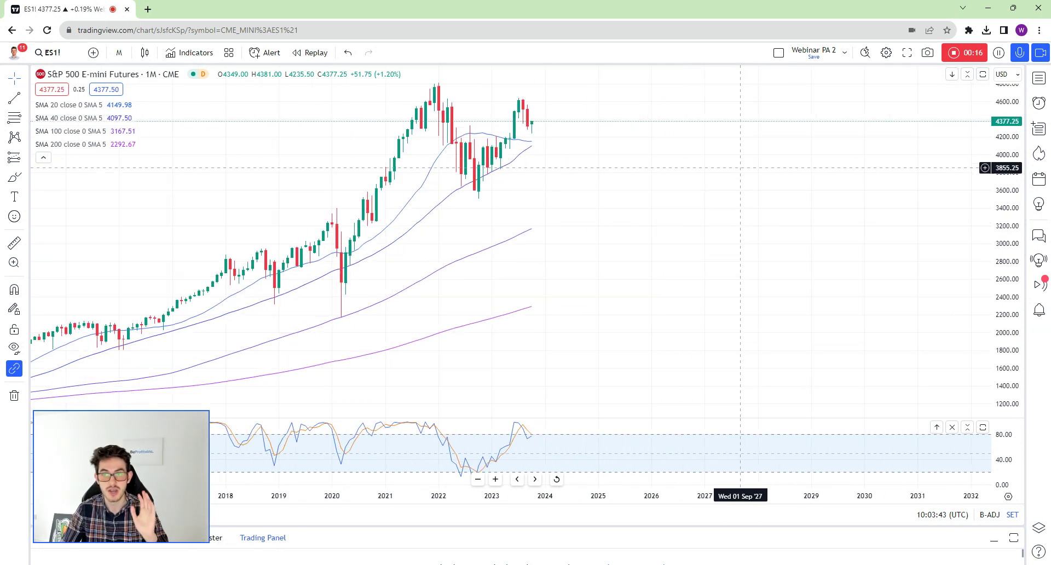
left_click(119, 52)
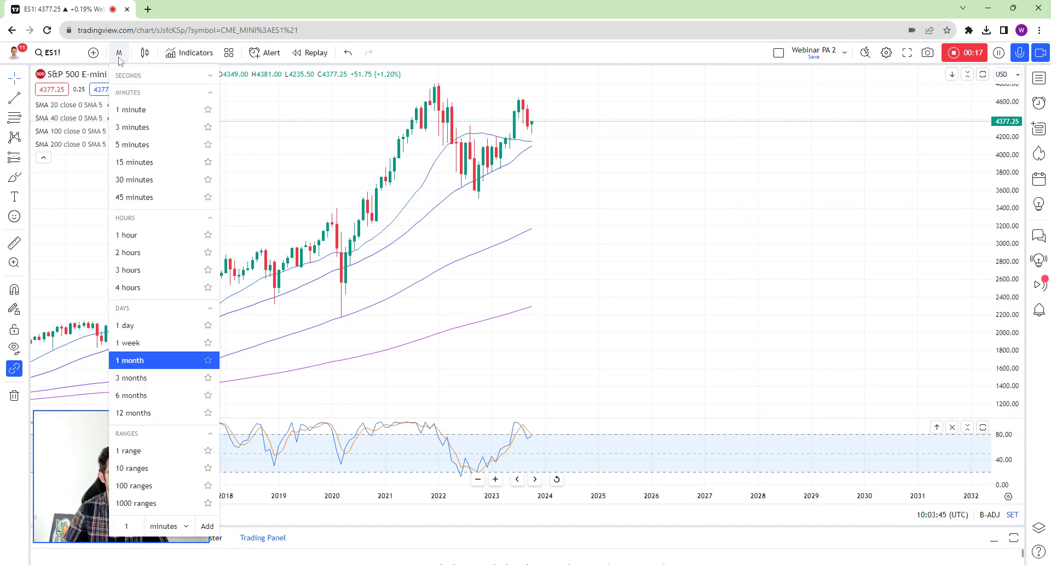
left_click(162, 326)
scroll(776, 154, "up", 5)
scroll(776, 154, "up", 3)
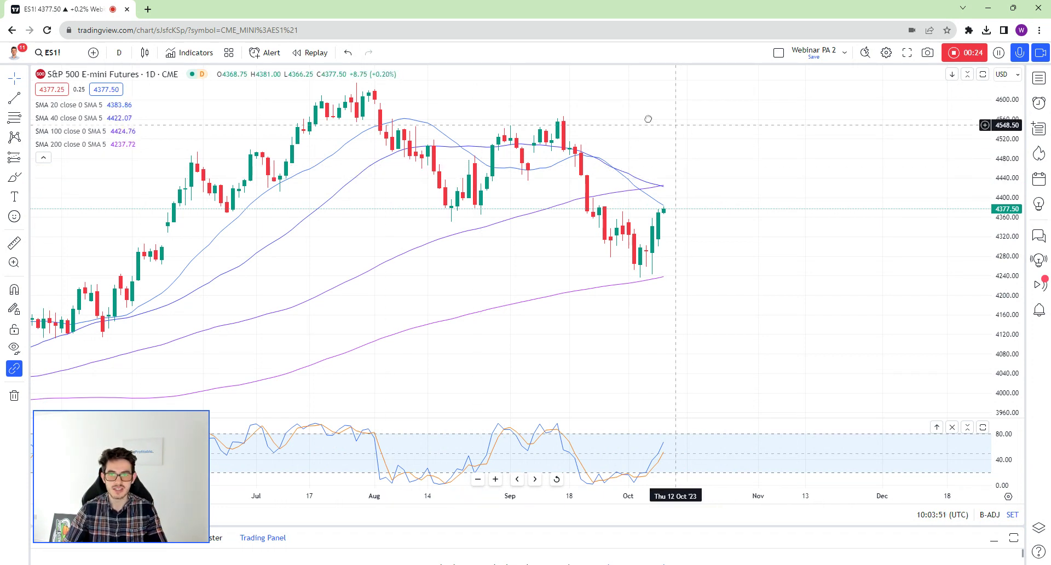
left_click_drag(678, 123, 622, 110)
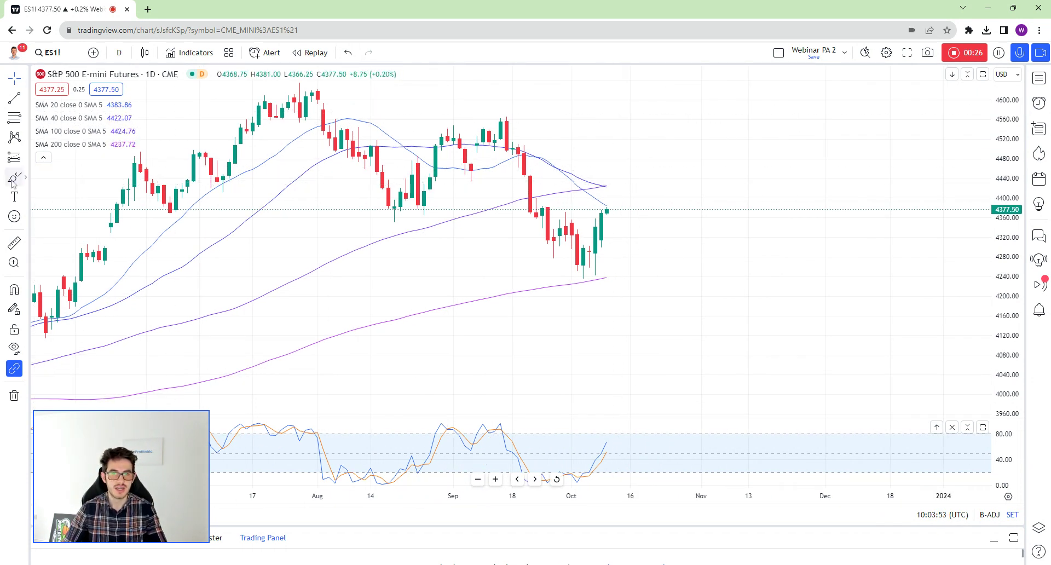
- Mark the rising October lows and the latest candle with red brush arcs, and remove all drawings
mouse_move(566, 280)
left_mouse_down()
mouse_move(606, 270)
mouse_move(618, 208)
left_mouse_up()
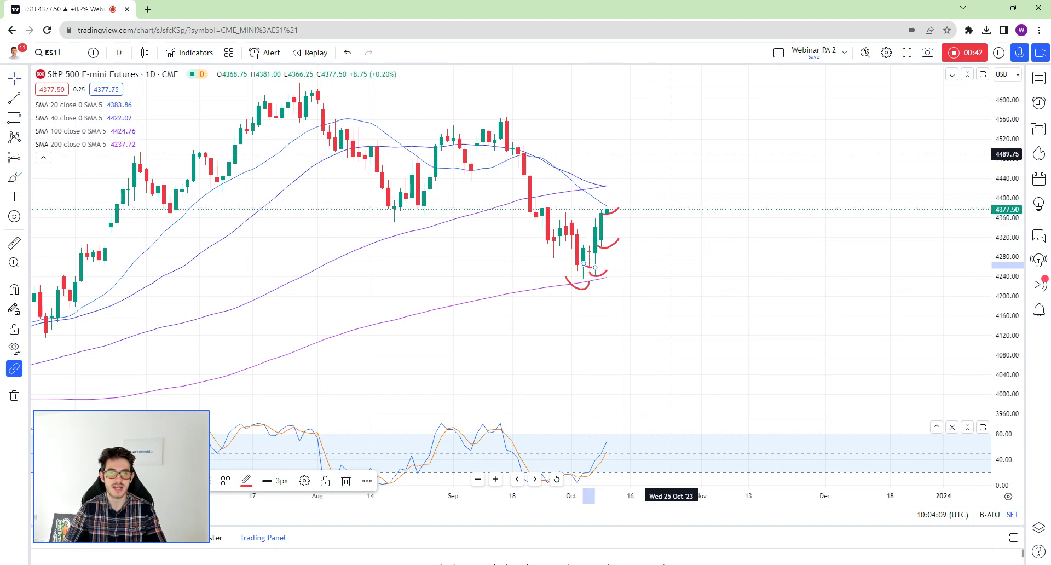
right_click(665, 159)
left_click(714, 384)
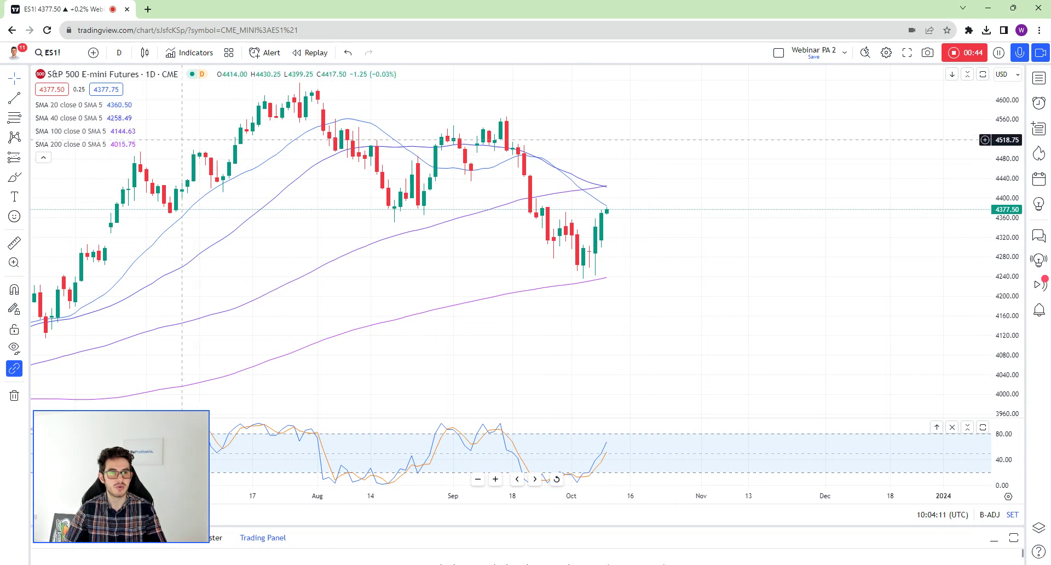
- Switch the chart to the 1 hour interval and circle the latest sideways consolidation with the Brush
left_click(119, 52)
left_click(139, 239)
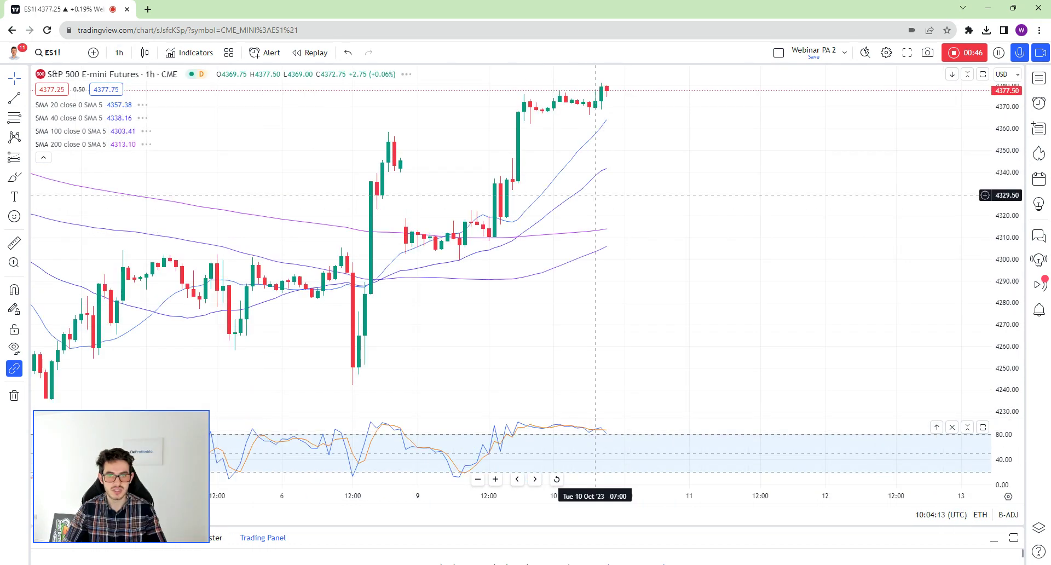
left_click(14, 179)
mouse_move(728, 174)
left_mouse_down()
mouse_move(757, 173)
mouse_move(727, 204)
mouse_move(743, 173)
left_mouse_up()
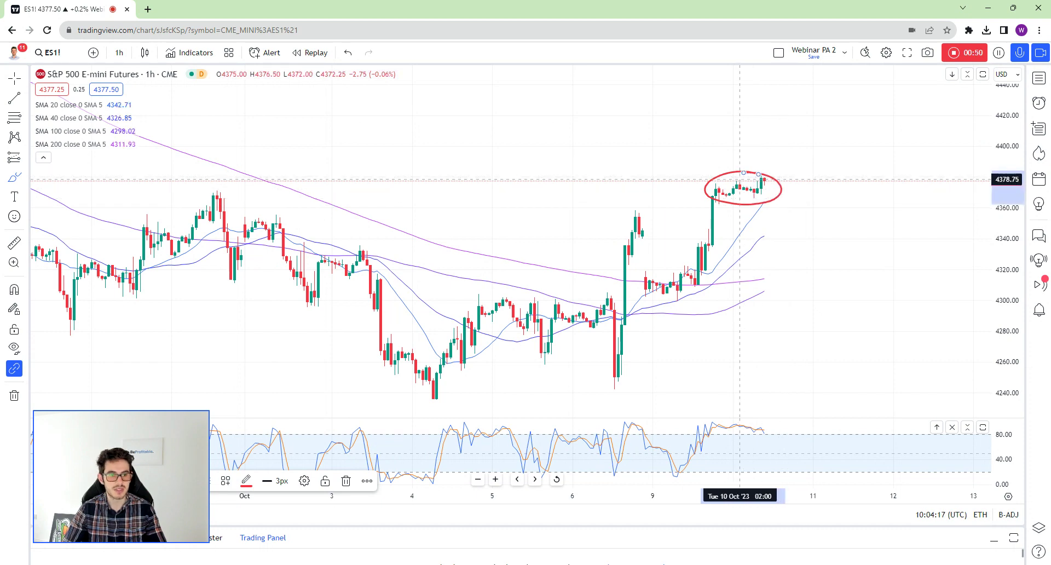
scroll(735, 172, "up", 4)
scroll(625, 194, "down", 2)
scroll(623, 192, "down", 2)
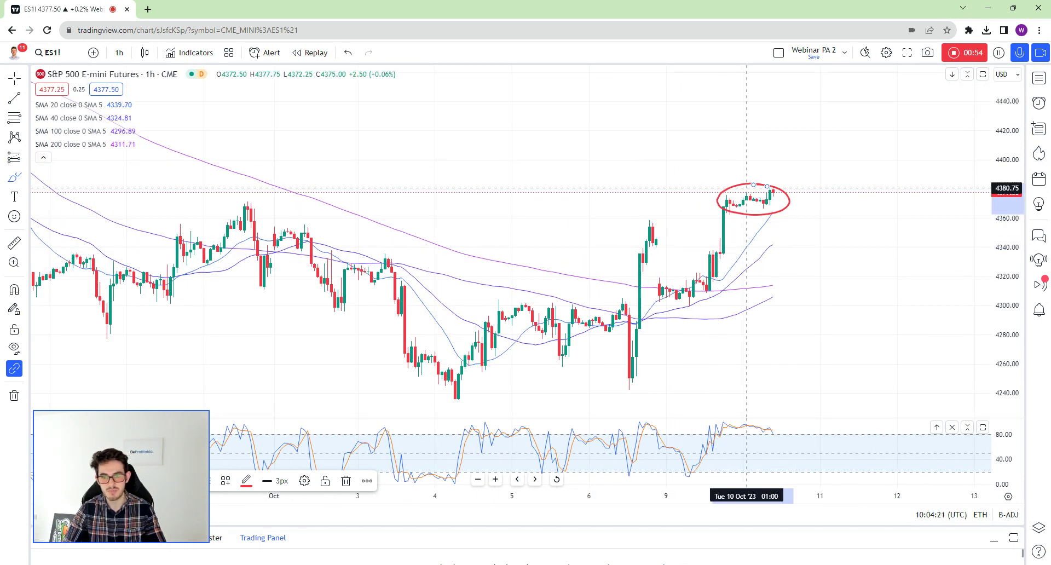
- Circle the latest oscillator reading in the lower pane with the Brush, and remove all drawings
key("Escape")
left_click_drag(777, 423, 757, 423)
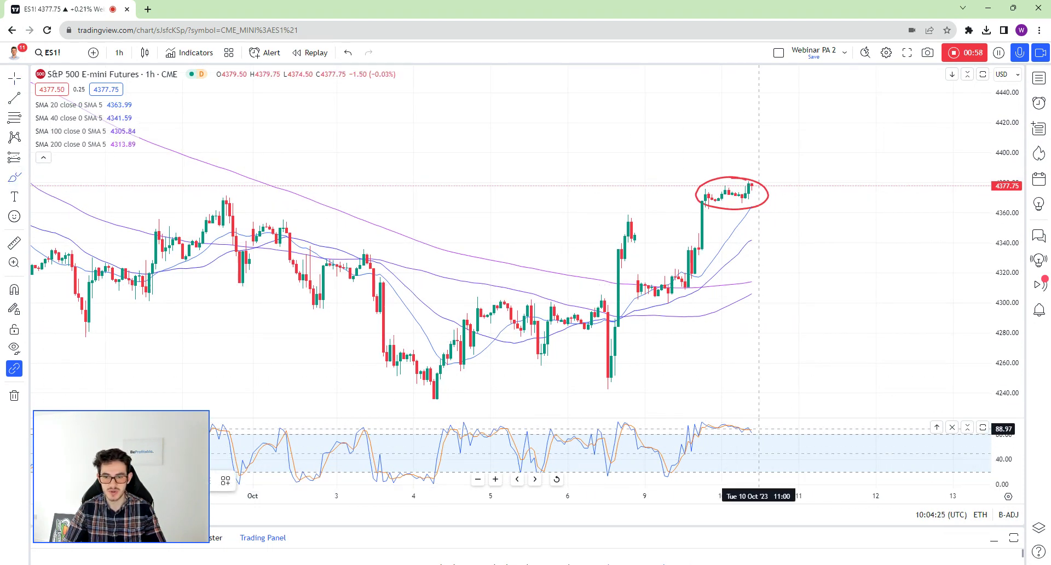
left_click_drag(757, 429, 755, 426)
right_click(805, 222)
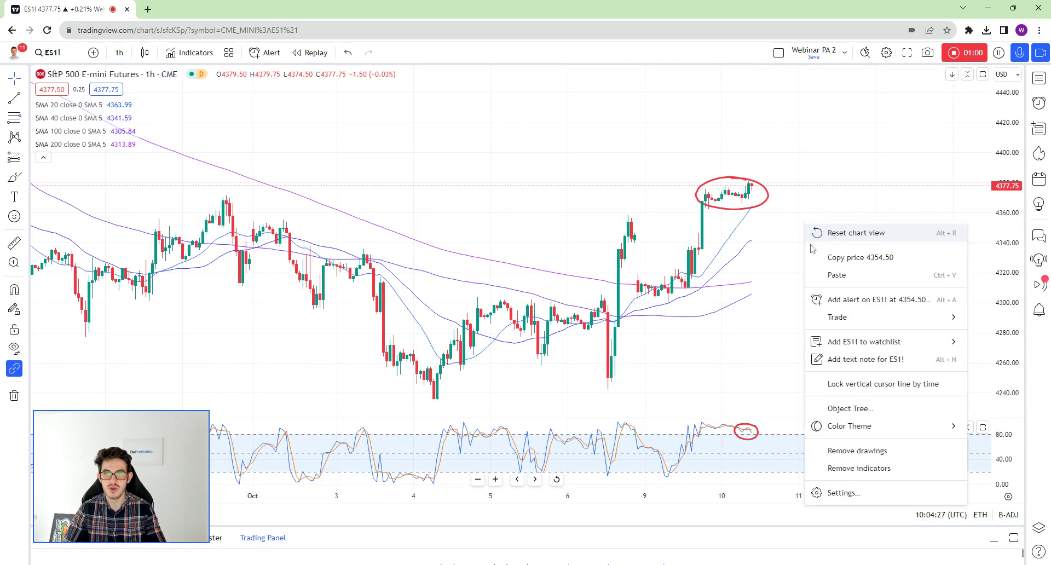
left_click(856, 450)
- Switch the chart to the 4 hours interval and draw a descending trend line across the late-July and mid-September highs
left_click(119, 53)
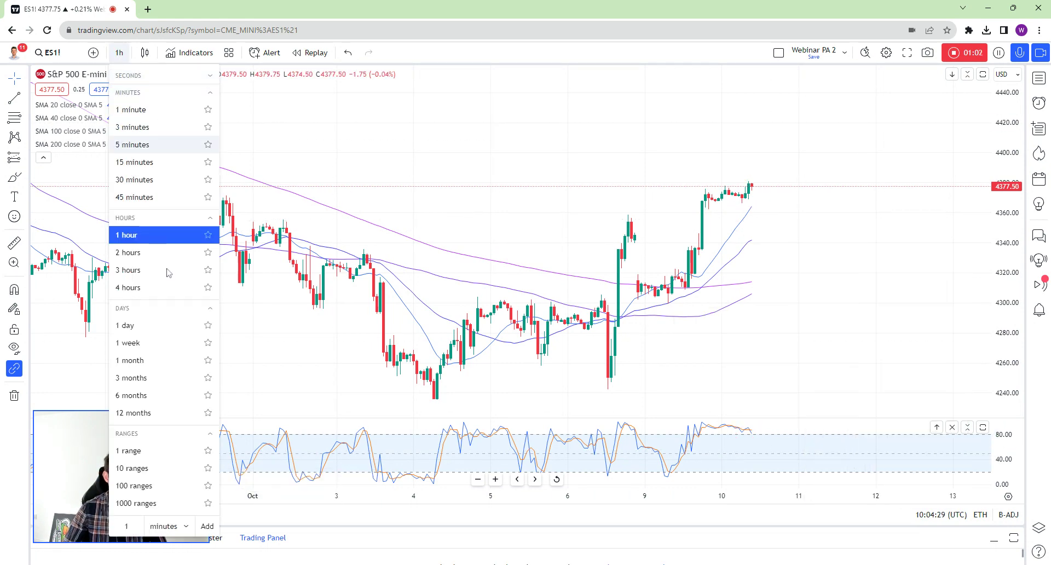
left_click(164, 288)
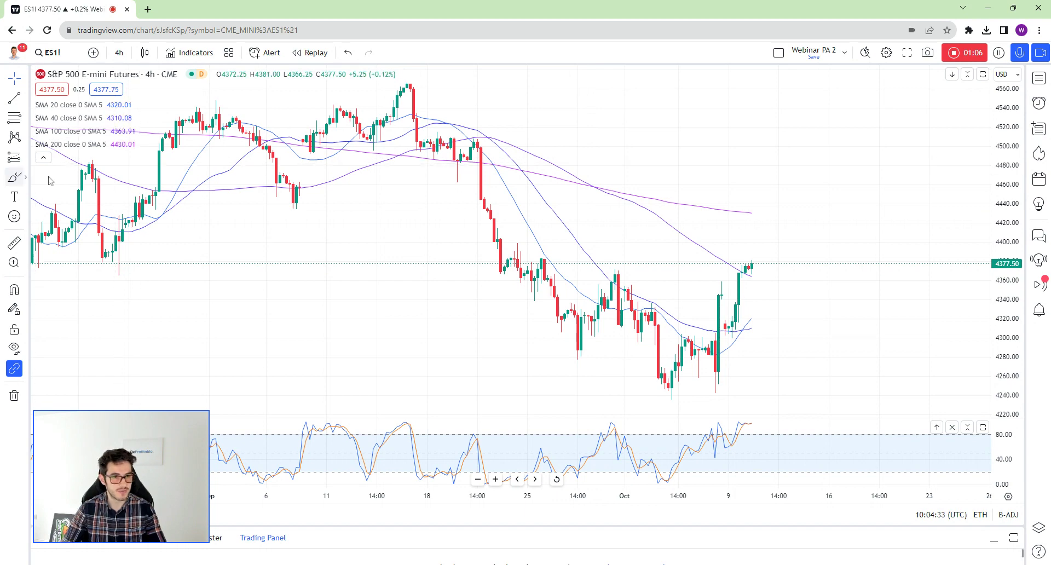
scroll(458, 229, "down", 6)
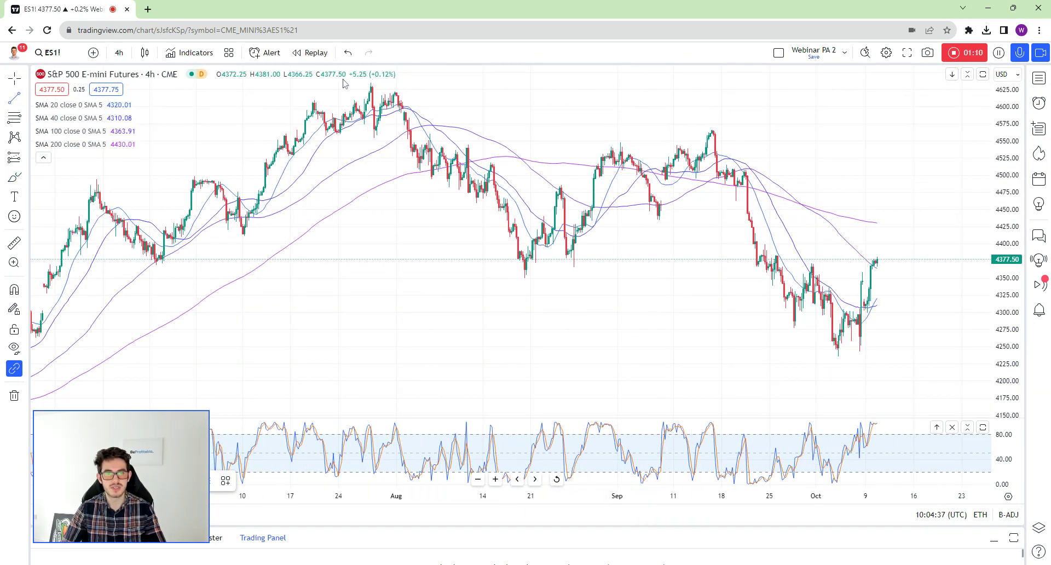
scroll(323, 81, "down", 4)
left_click(586, 77)
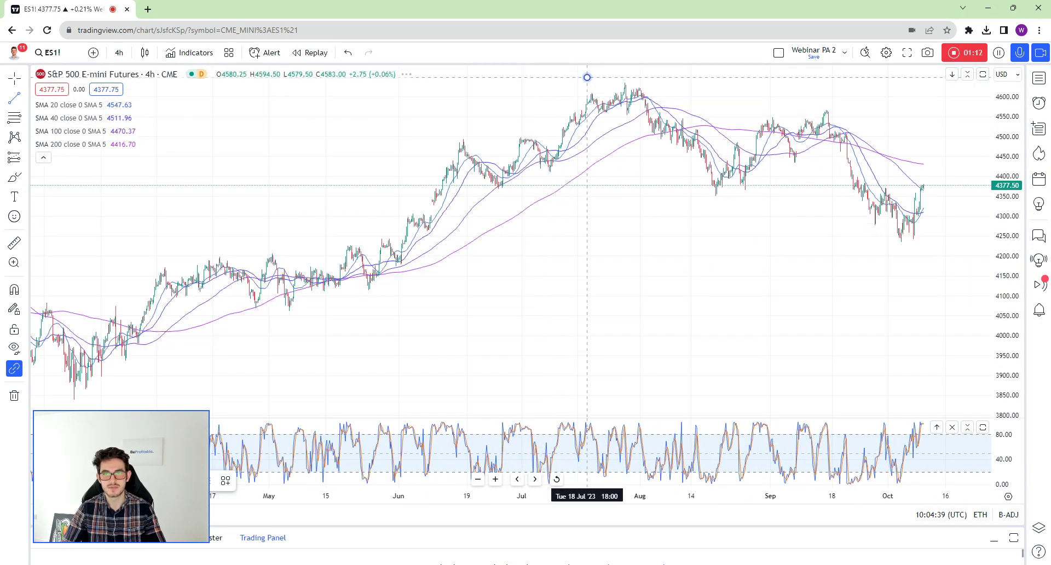
left_click(936, 128)
scroll(904, 149, "up", 4)
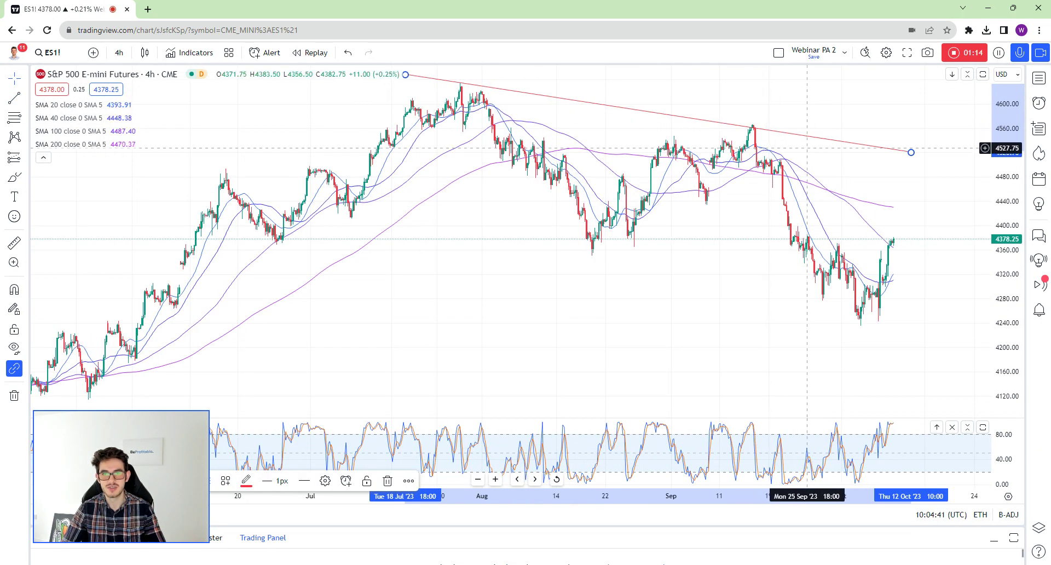
- Extend the descending trend line forward so it ends at about 4507 on 27 Oct '23
mouse_move(911, 152)
left_mouse_down()
mouse_move(924, 148)
mouse_move(960, 184)
left_mouse_up()
scroll(919, 167, "up", 3)
left_click_drag(913, 219, 827, 214)
left_click_drag(881, 180, 917, 187)
- Switch the chart to the 1 day interval and extend the trend line's end to about 4425.50 on 21 Dec '23
left_click(115, 54)
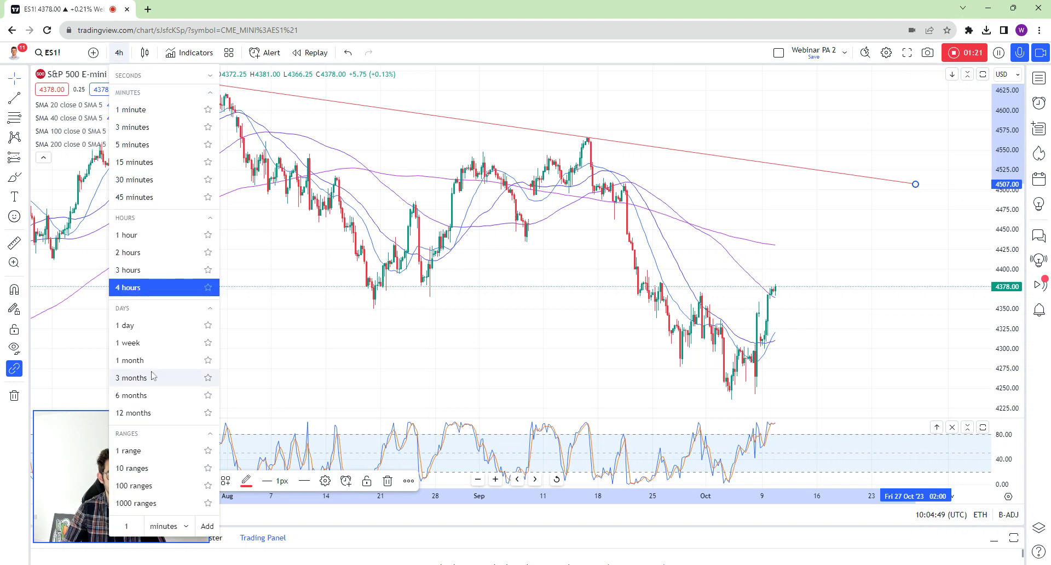
left_click(134, 326)
left_click_drag(779, 117, 846, 141)
scroll(802, 141, "up", 4)
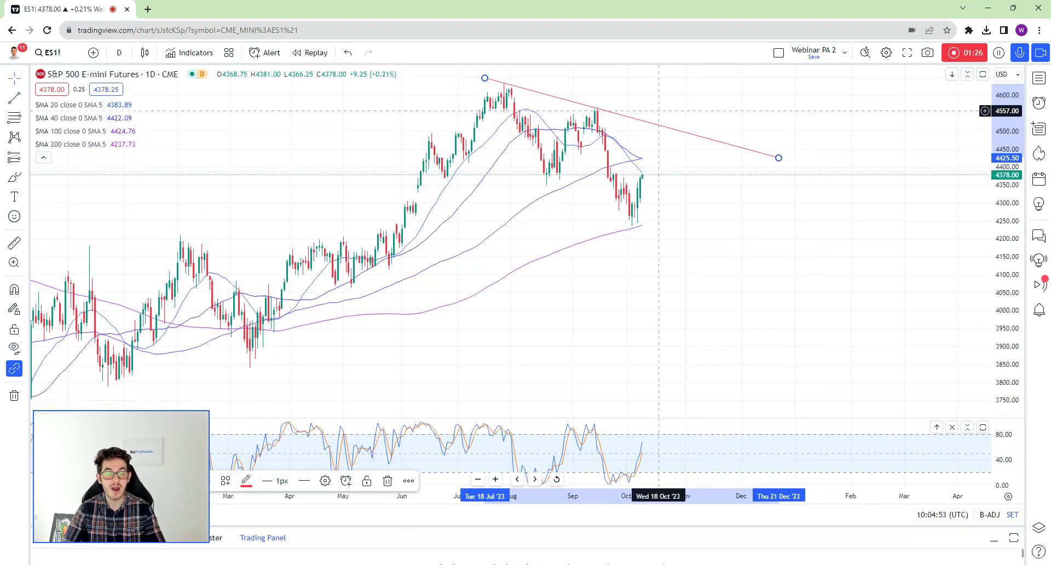
left_click_drag(664, 111, 720, 121)
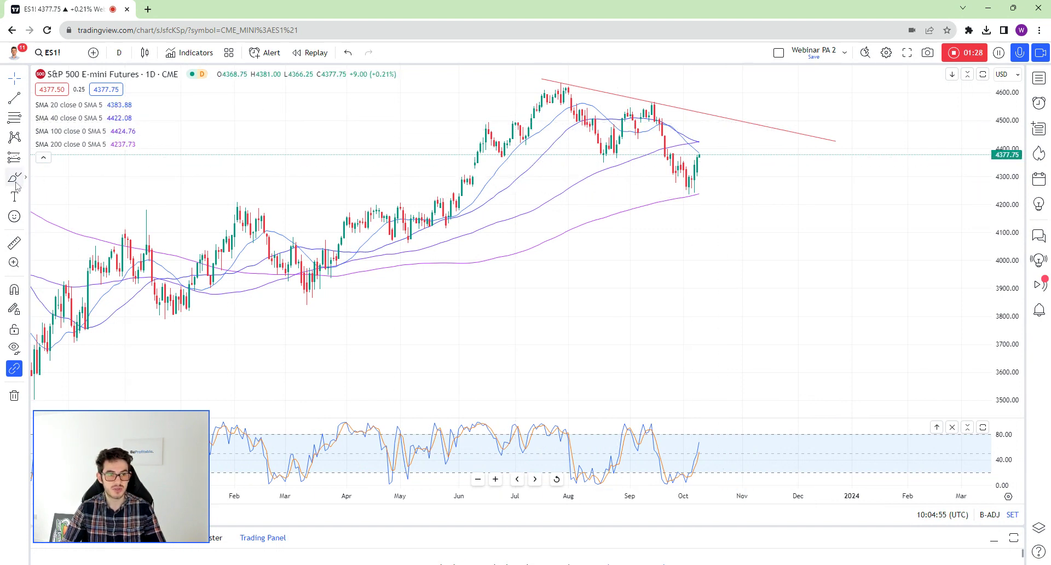
- Circle the mid-September high, the projected trend line touch near 4500 and the latest candle with the Brush
mouse_move(656, 98)
left_mouse_down()
mouse_move(671, 104)
mouse_move(651, 98)
left_mouse_up()
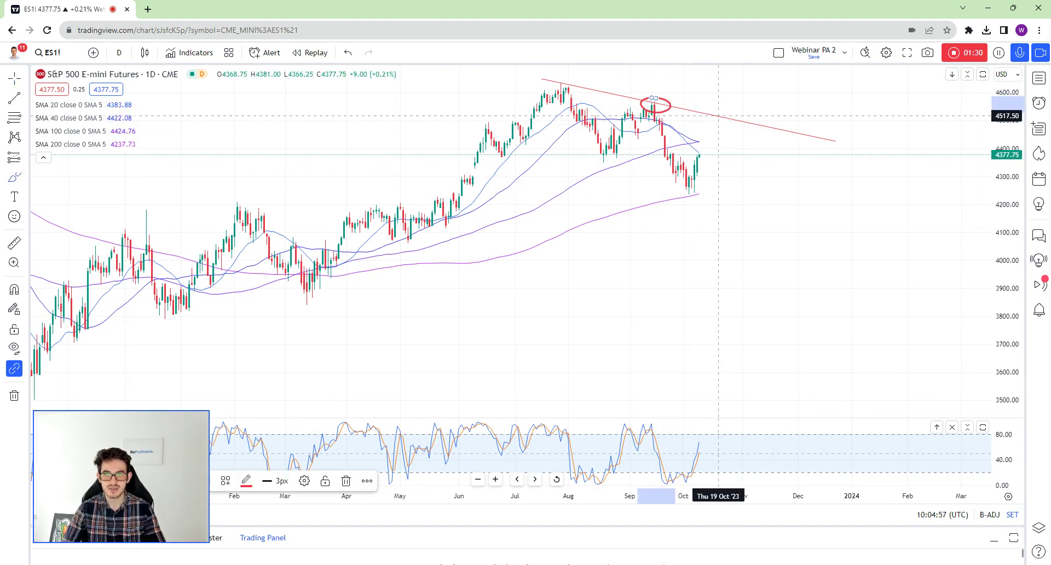
left_click_drag(717, 112, 744, 129)
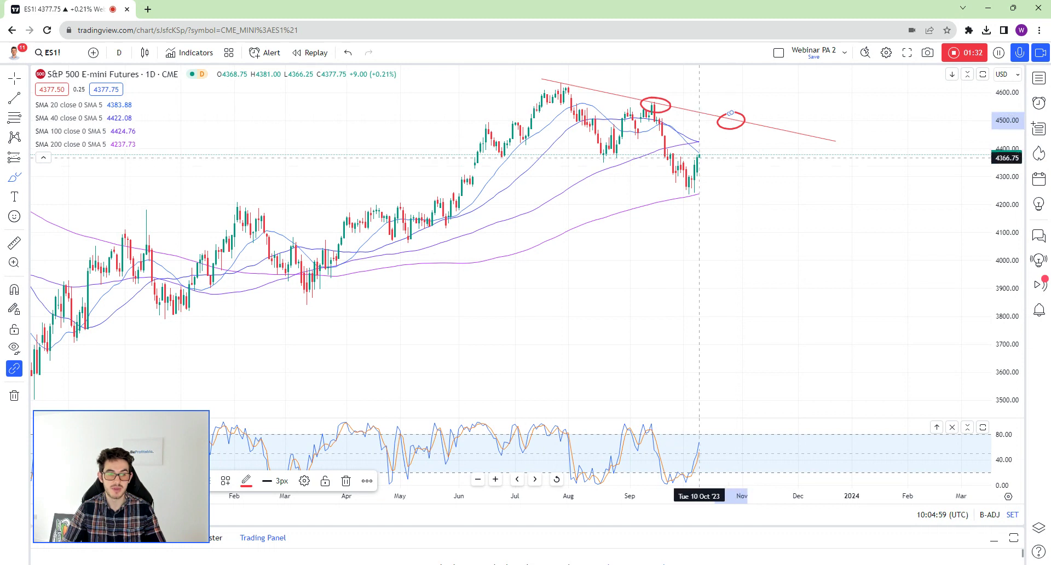
left_click_drag(690, 147, 707, 158)
- Draw an Arrow Marker from the circled latest candle down to about 4243.50
left_click(25, 196)
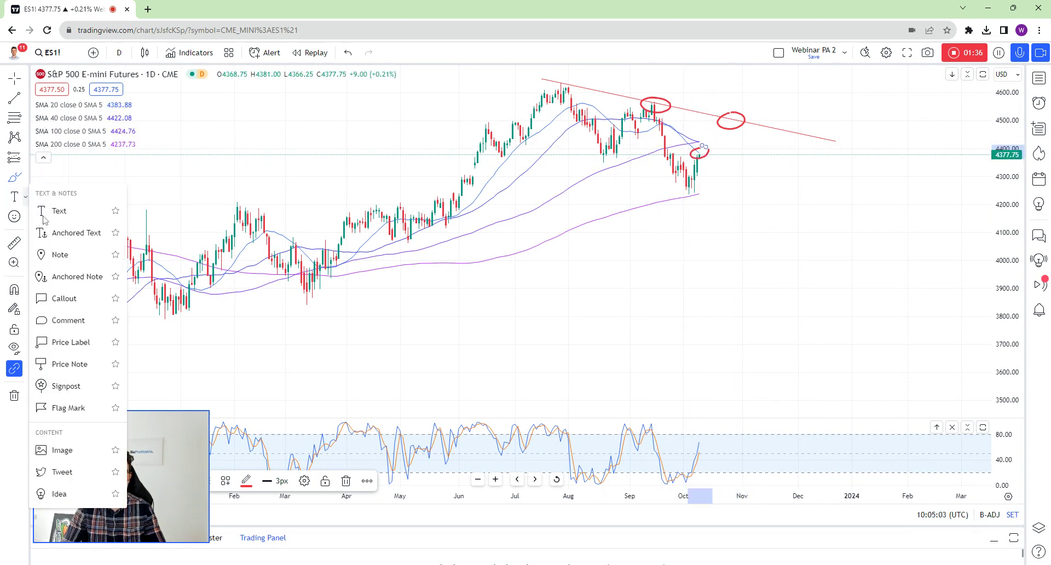
left_click(25, 176)
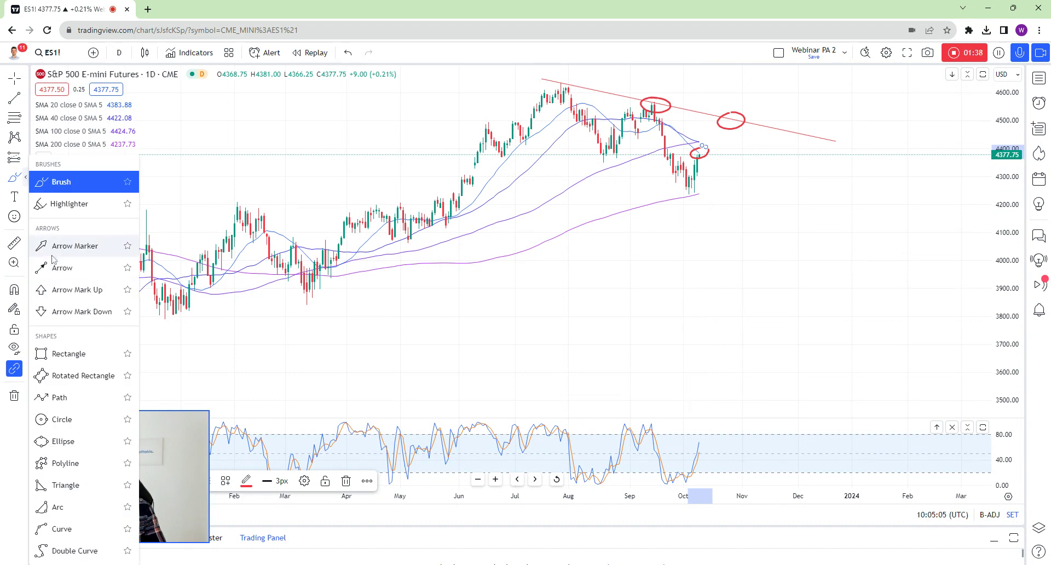
left_click(68, 249)
left_click_drag(699, 154, 719, 192)
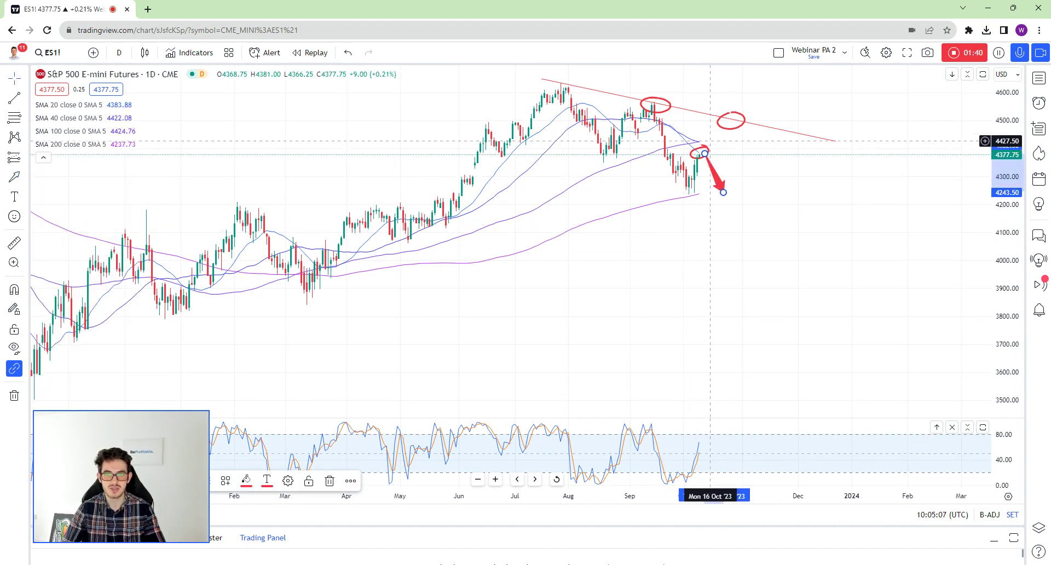
- Add a second arrow marker from the latest candle up to the circled trend line touch at about 4504.25
scroll(525, 103, "up", 2)
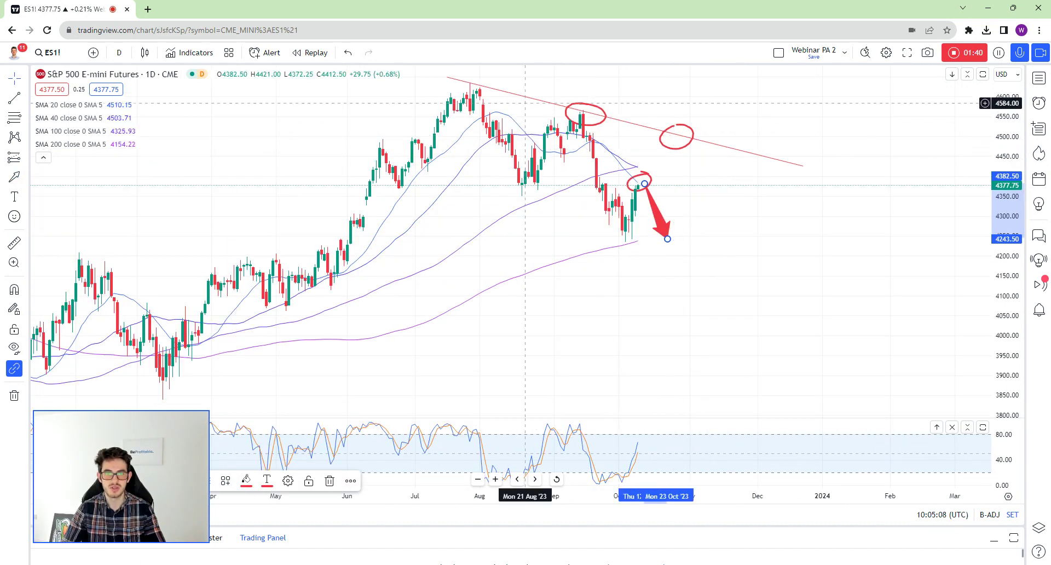
left_click(14, 178)
left_click_drag(641, 187, 673, 135)
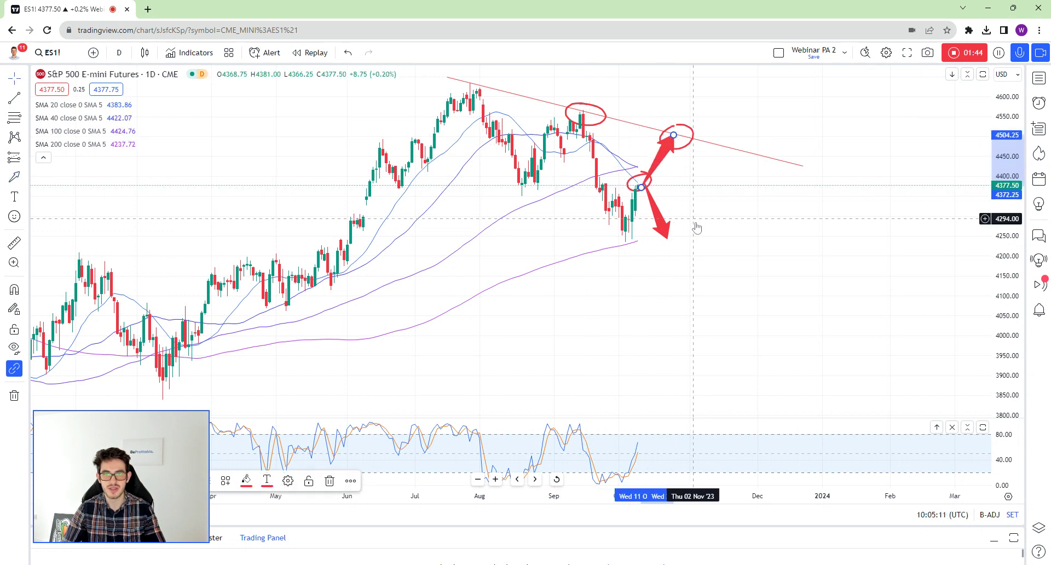
left_click(697, 243)
- Draw descending trend lines above and below the September to October decline as a channel, and remove all drawings
left_click(5, 101)
left_click(576, 106)
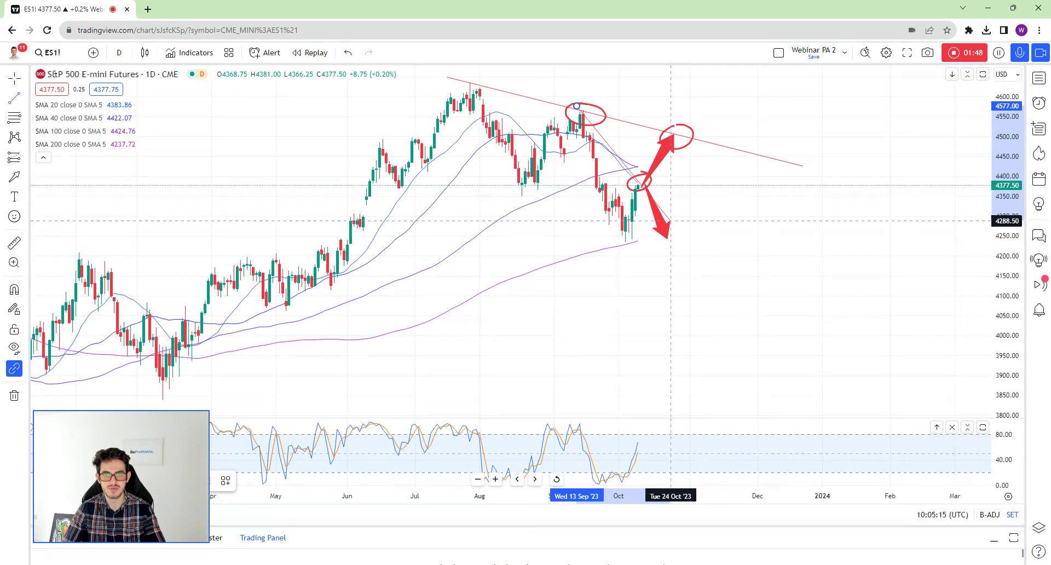
left_click(673, 224)
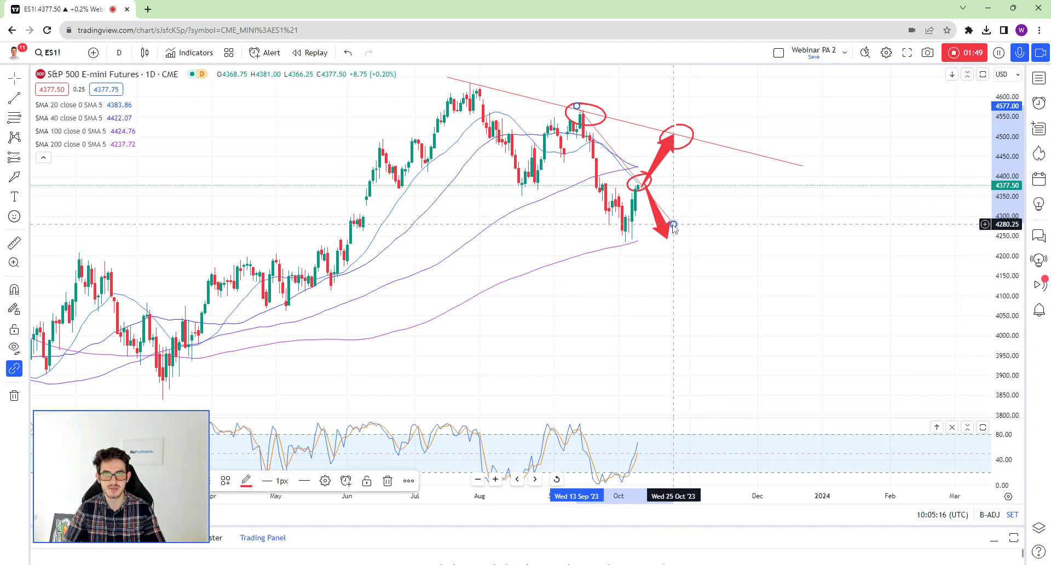
left_click(15, 101)
left_click(541, 122)
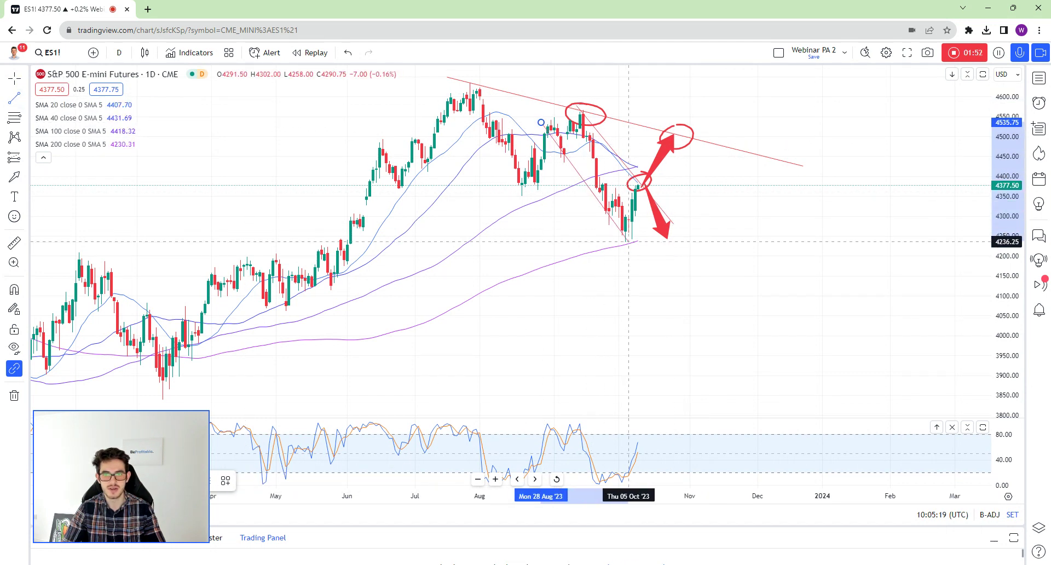
left_click(630, 247)
right_click(724, 194)
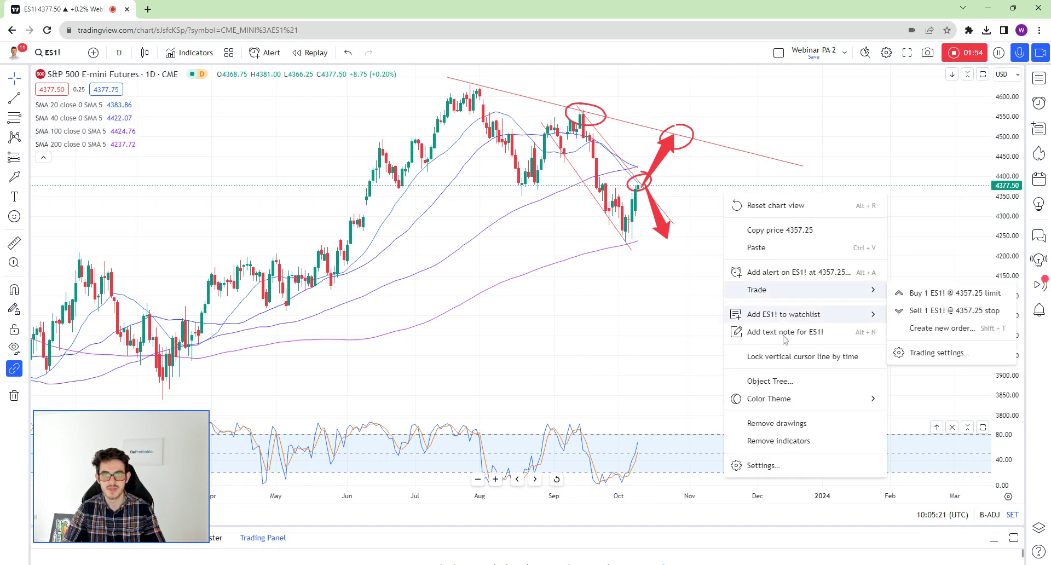
left_click(777, 423)
- Place an arrow marker starting at about 4156.75 and adjust its tip to point at the early-October lows on the 200 SMA
scroll(730, 137, "up", 4)
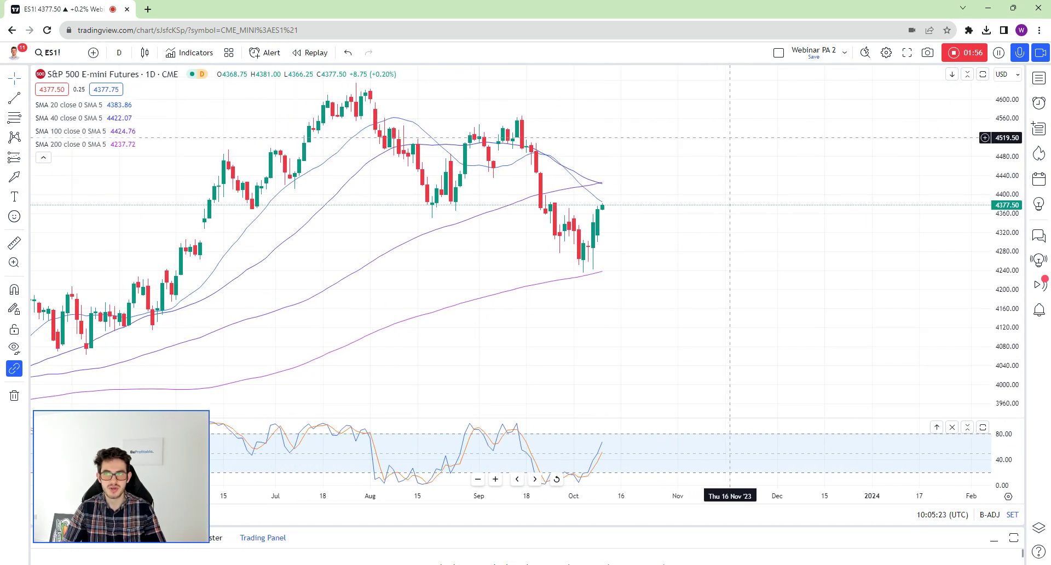
left_click(14, 177)
left_click_drag(589, 273, 620, 303)
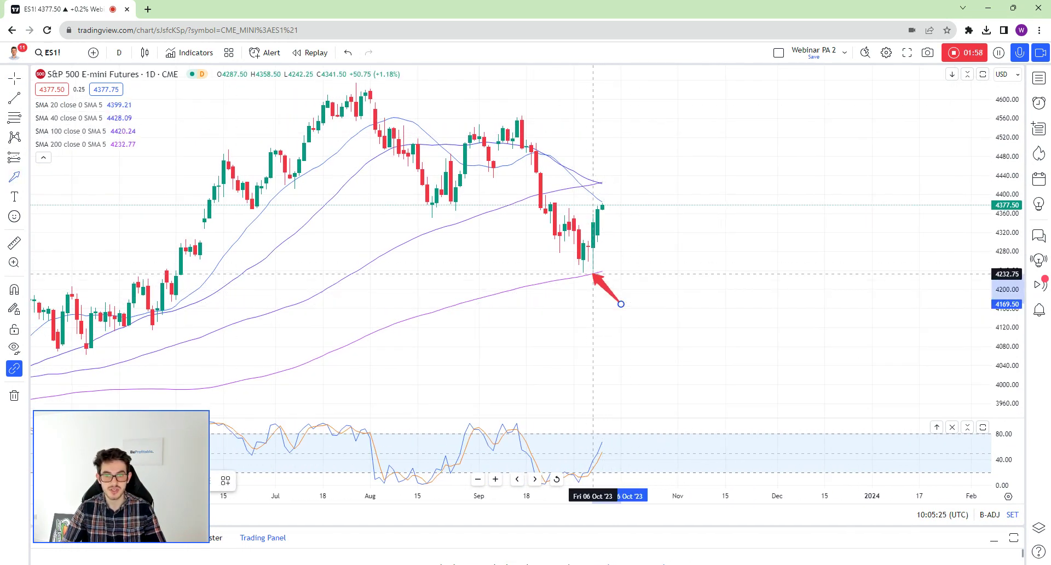
left_click(616, 300)
left_click_drag(611, 294, 616, 309)
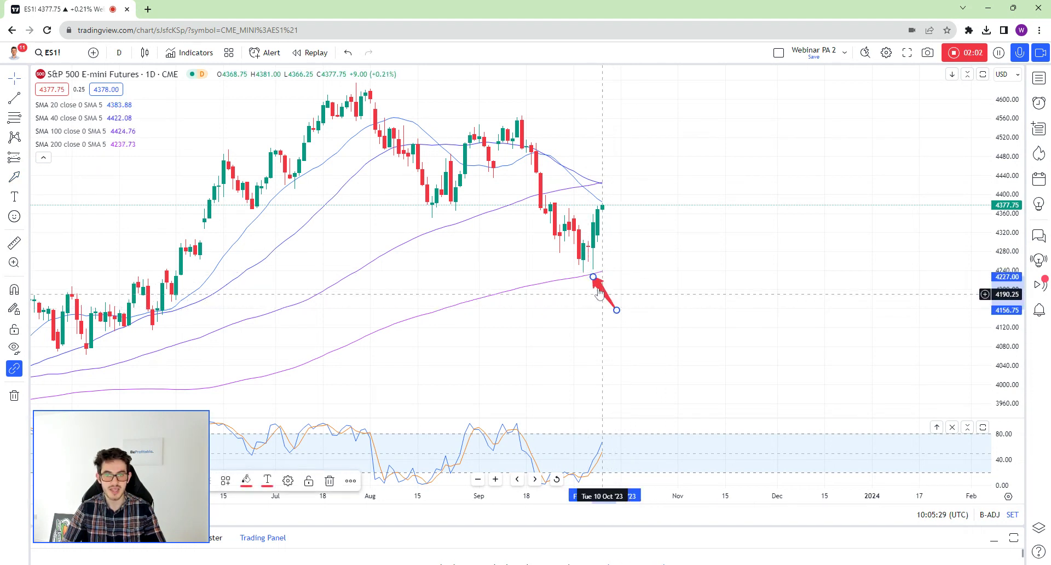
left_click_drag(592, 277, 587, 272)
left_click(649, 265)
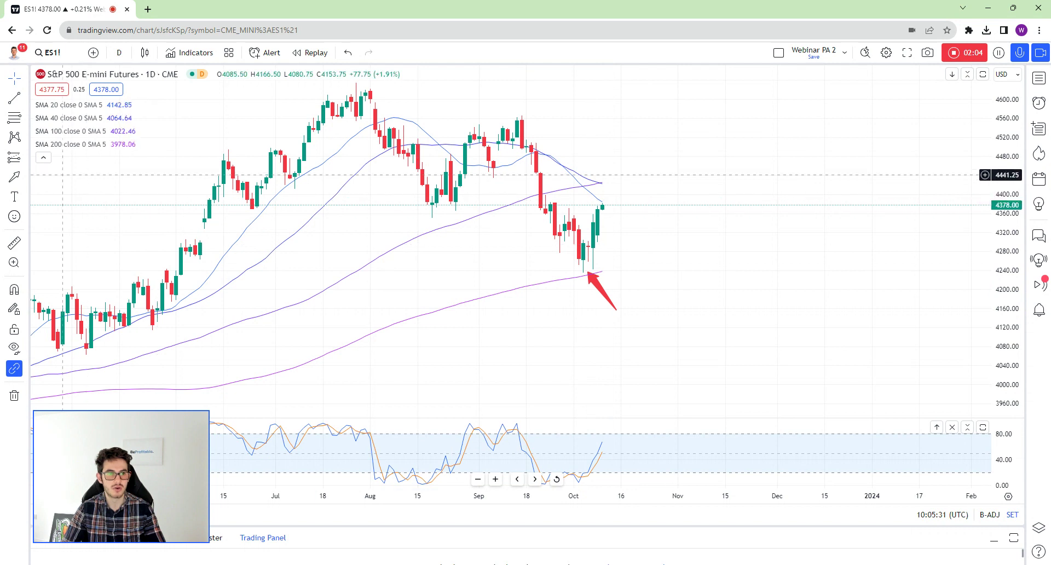
- Place a second arrow marker from about 4160.25 up to the 4 October low at about 4231.50
left_click(25, 177)
left_click(61, 265)
left_click(568, 308)
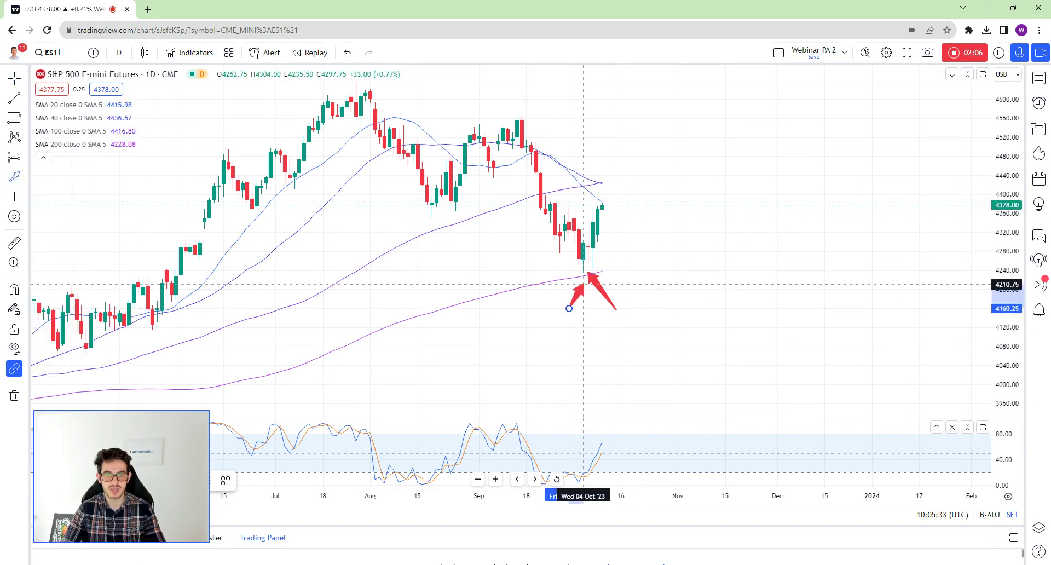
left_click(583, 274)
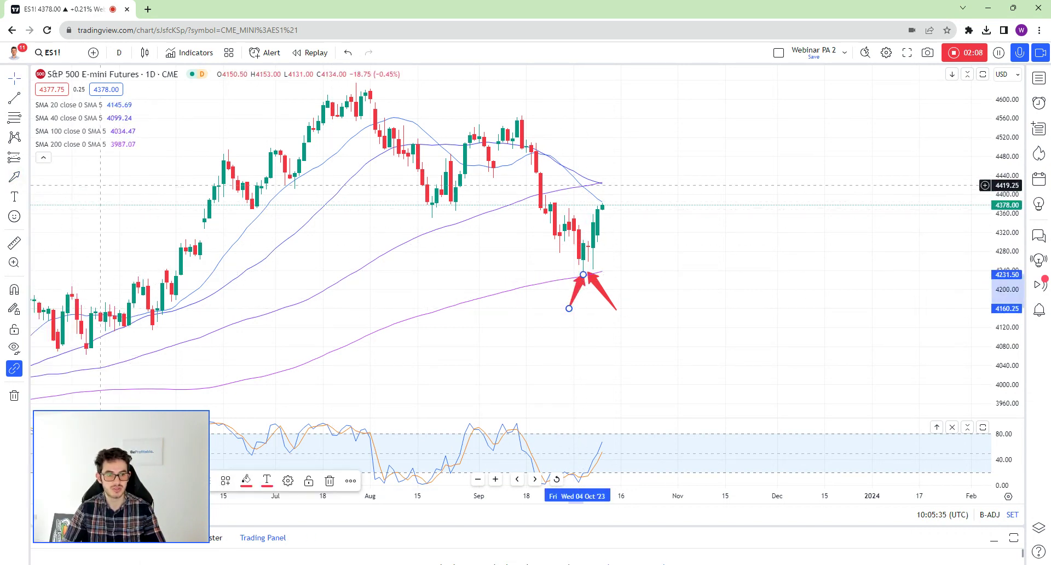
- With the Brush, circle the early-October lows and the latest candle, and draw an arc beneath the August lows
left_click(26, 177)
left_click(53, 179)
mouse_move(595, 263)
left_mouse_down()
mouse_move(573, 275)
mouse_move(589, 263)
left_mouse_up()
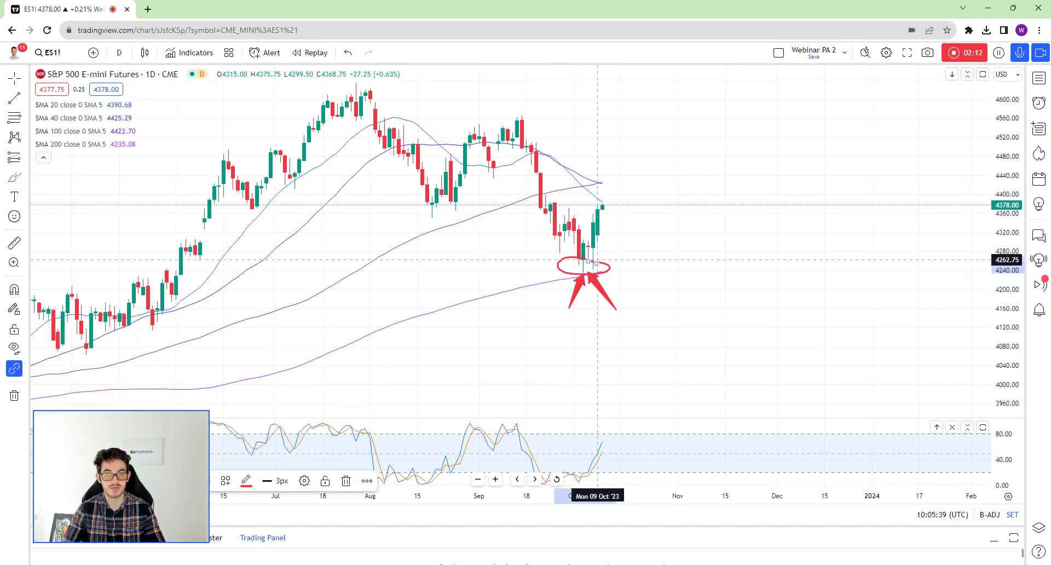
left_click_drag(611, 197, 597, 200)
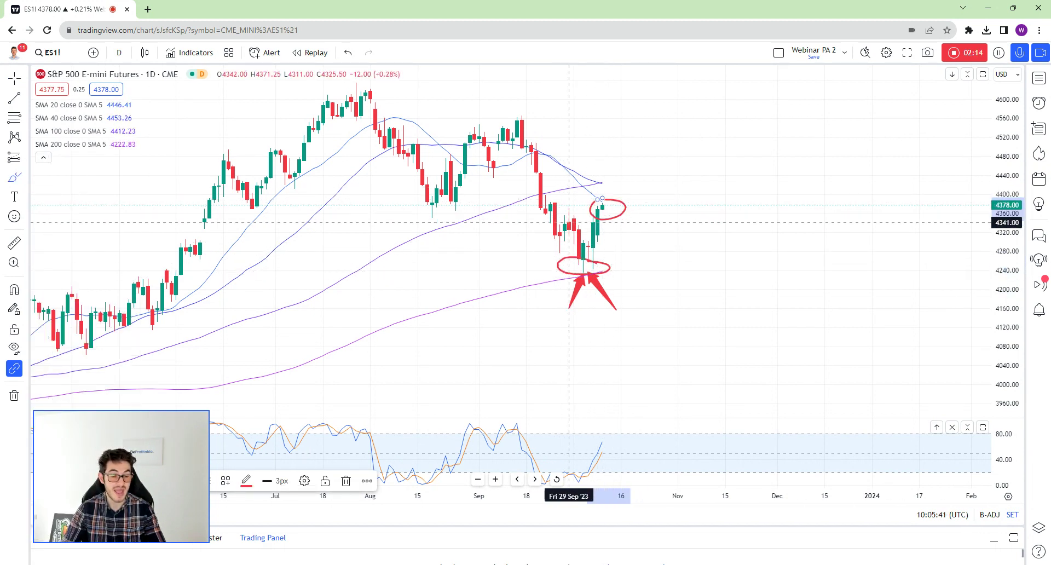
left_click_drag(409, 200, 474, 202)
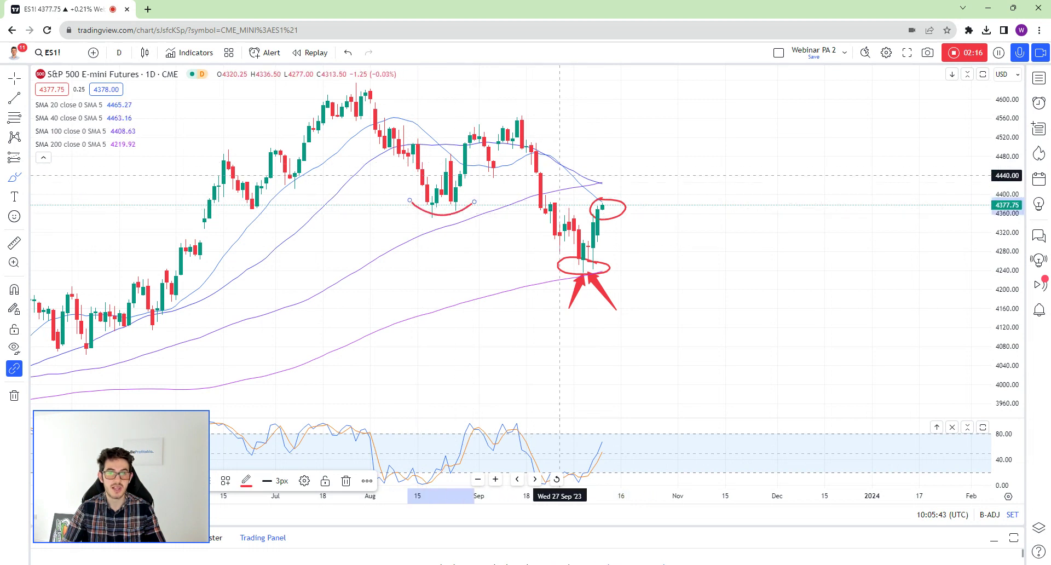
- Draw a descending trend line from 13 September at 4594.50 to about 4315.75 on 18 October, and remove all drawings
scroll(582, 205, "up", 1)
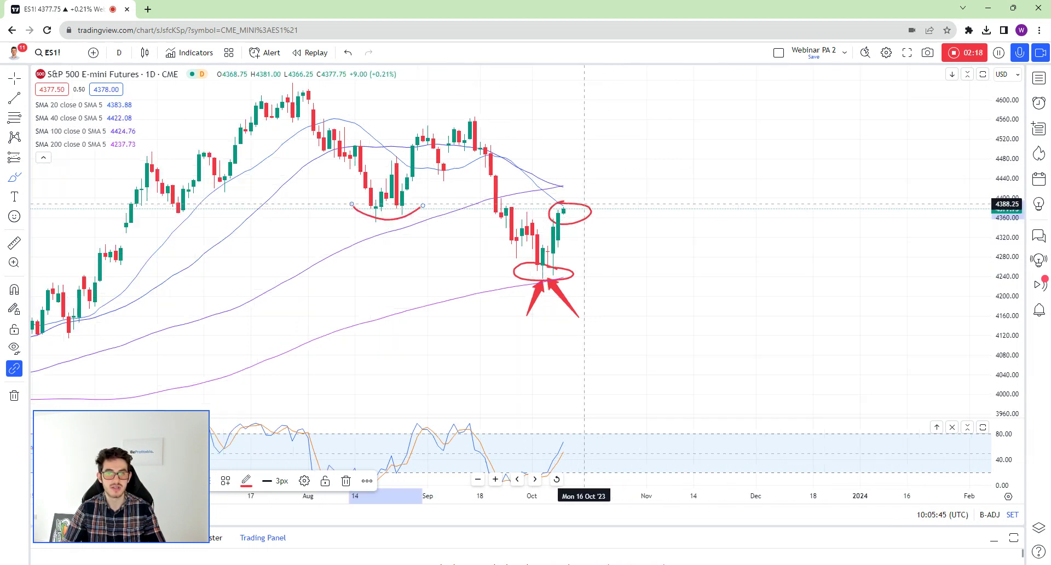
left_click(14, 98)
left_click(453, 102)
left_click(454, 102)
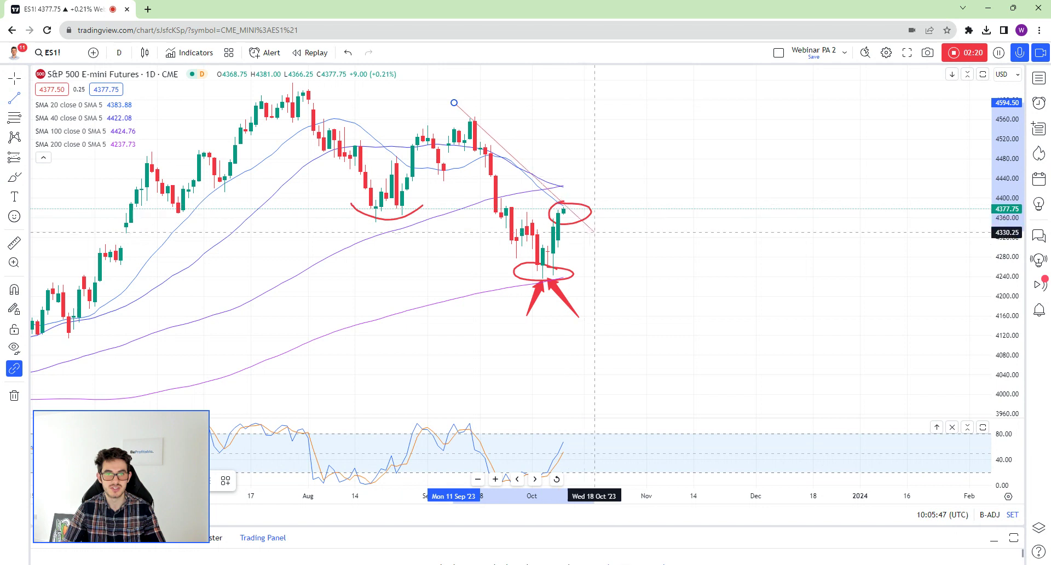
left_click(600, 237)
left_click_drag(454, 103, 464, 103)
left_click_drag(599, 238, 595, 244)
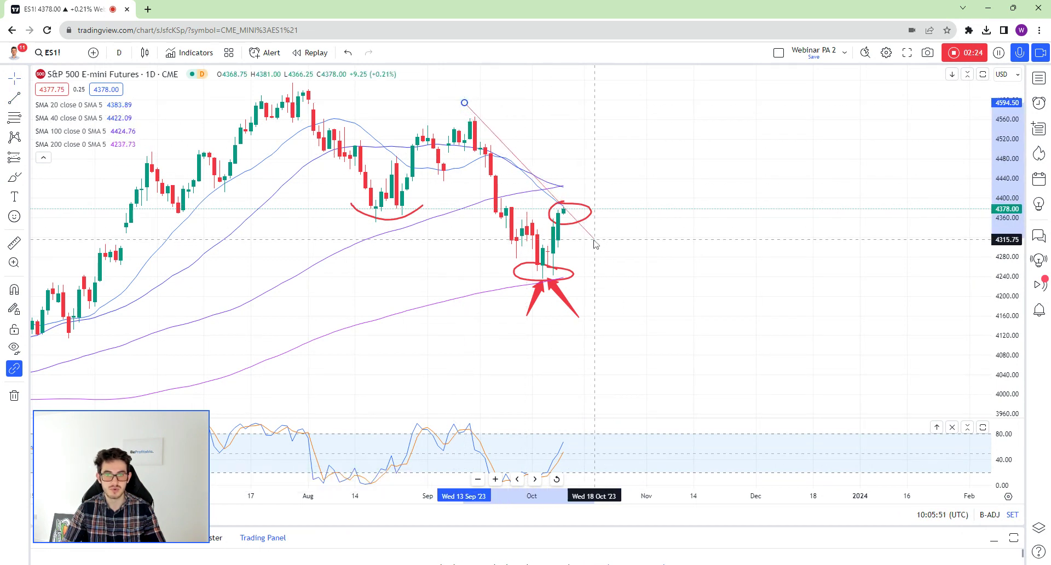
right_click(606, 159)
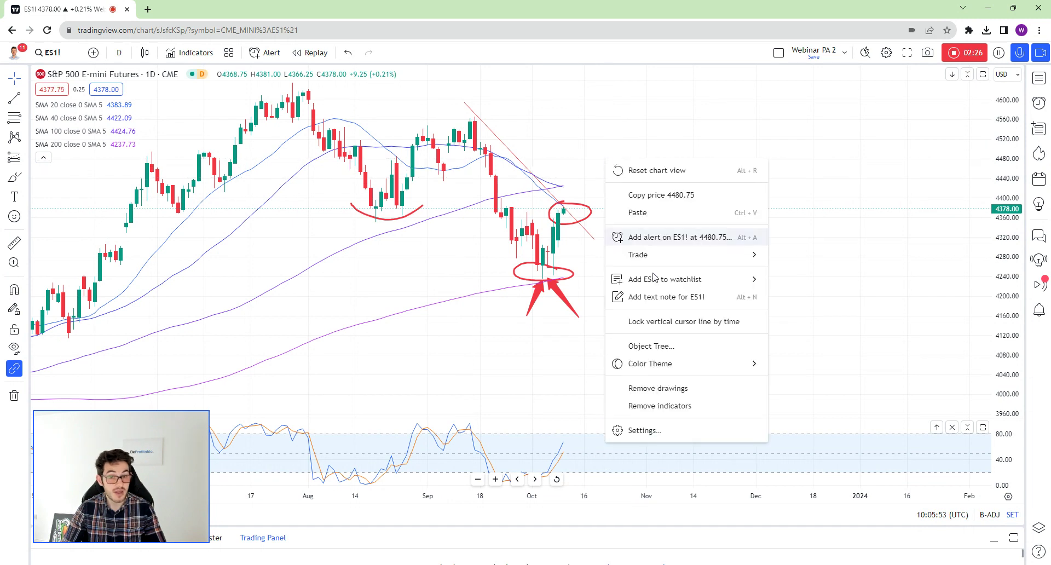
left_click(657, 388)
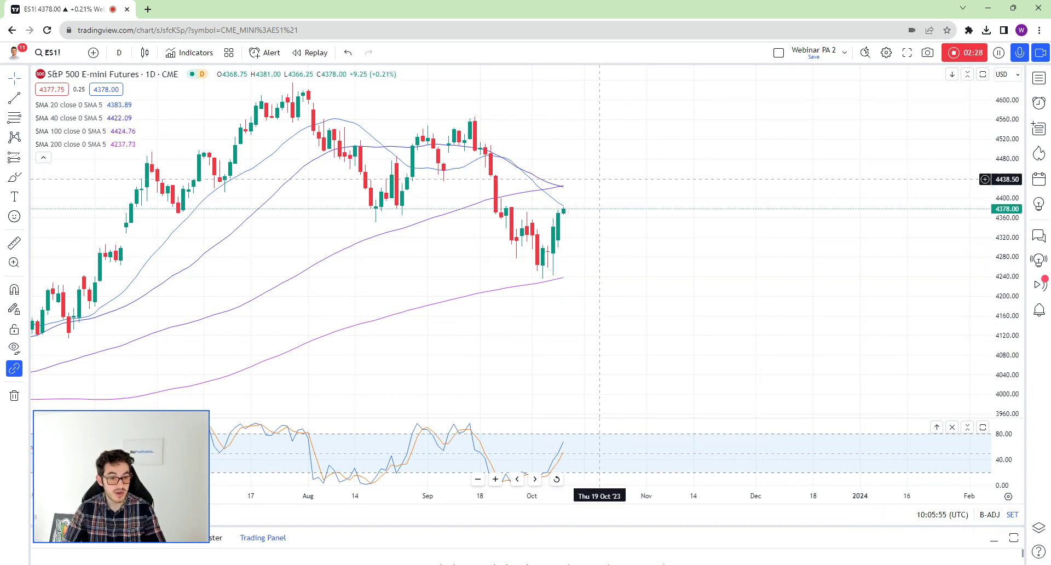
- With the Brush, circle the August and late-June 2023 lows, the matching early-2022 price areas and the latest candle
left_click_drag(599, 183, 689, 175)
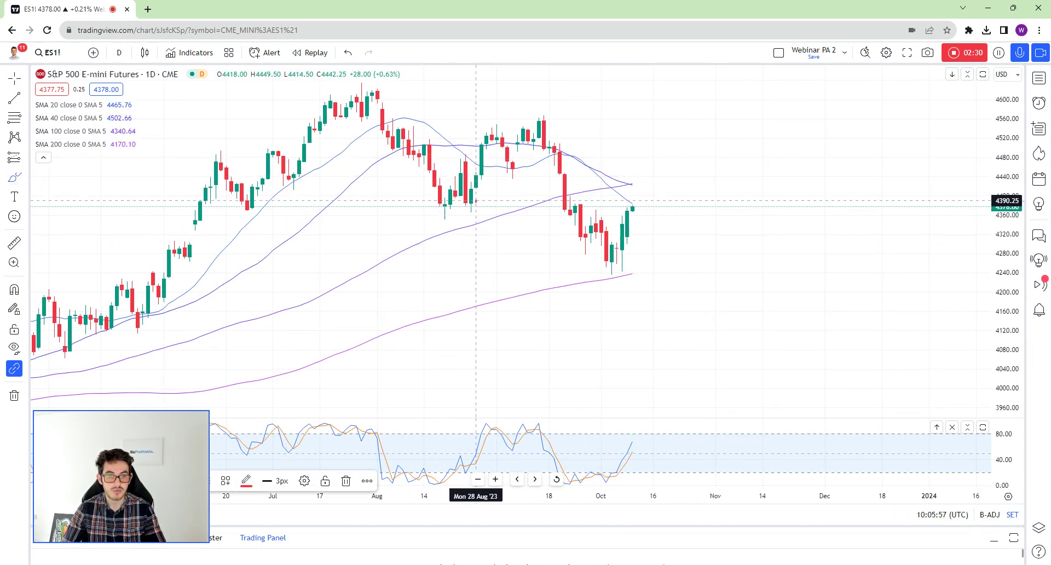
left_click_drag(465, 195, 474, 201)
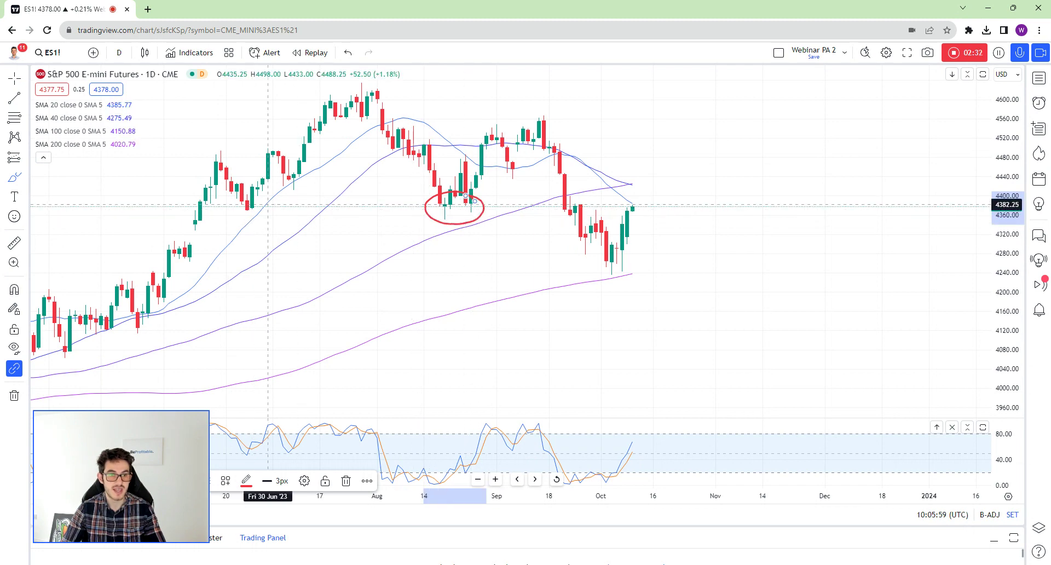
left_click_drag(268, 205, 241, 216)
scroll(252, 201, "down", 6)
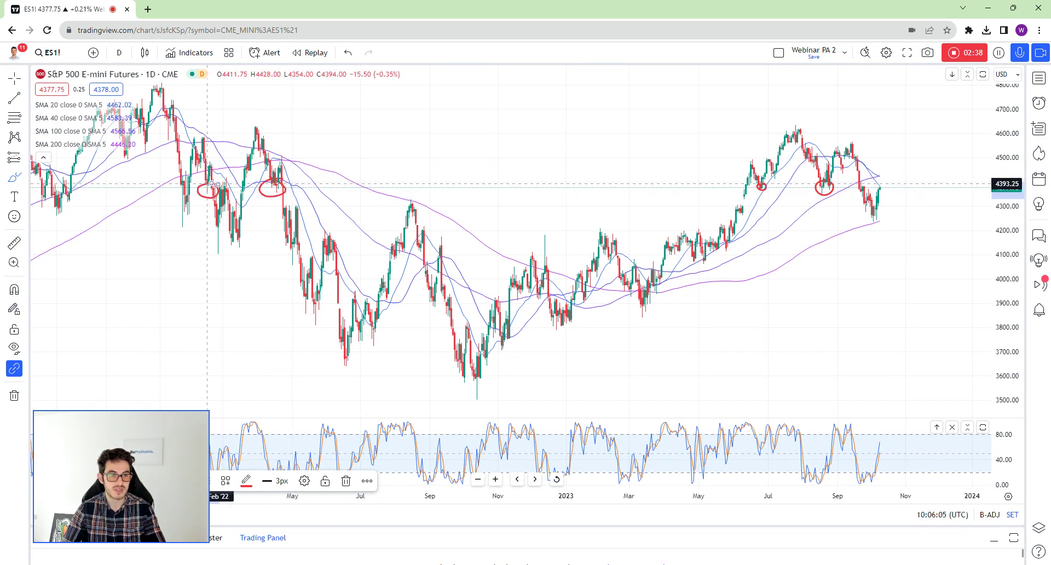
scroll(554, 234, "up", 6)
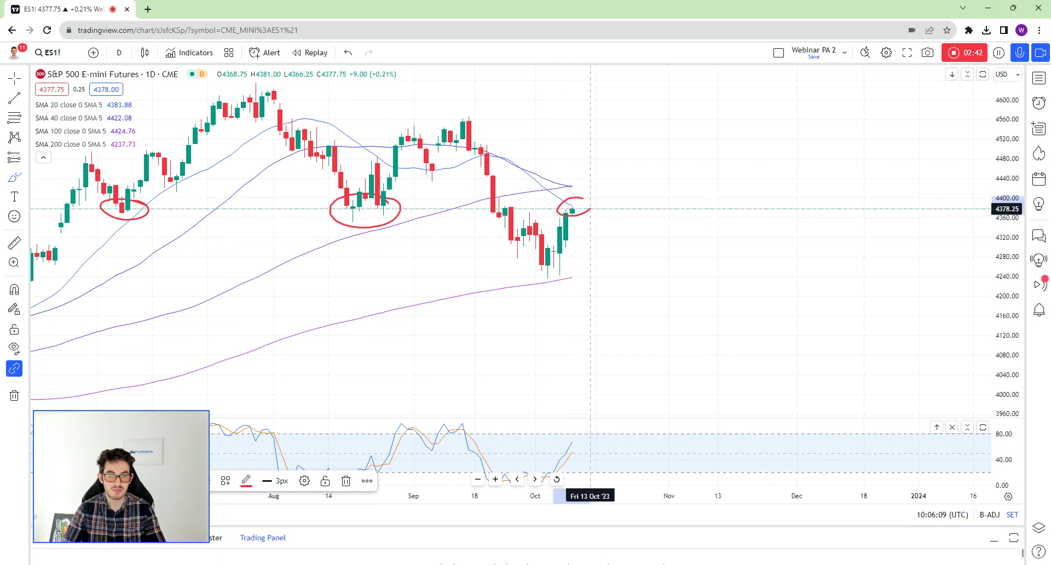
- Sketch two projected paths from the latest candle, one falling directly and one rising to about 4500 before falling, and remove all drawings
scroll(565, 197, "down", 2)
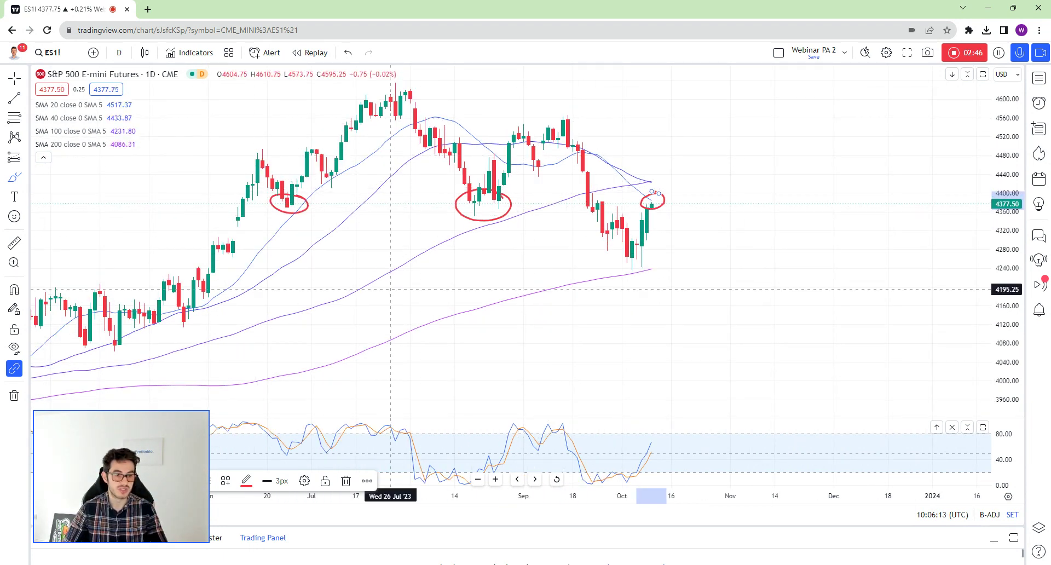
left_click_drag(661, 214, 696, 299)
mouse_move(657, 203)
left_mouse_down()
mouse_move(674, 146)
mouse_move(739, 292)
left_mouse_up()
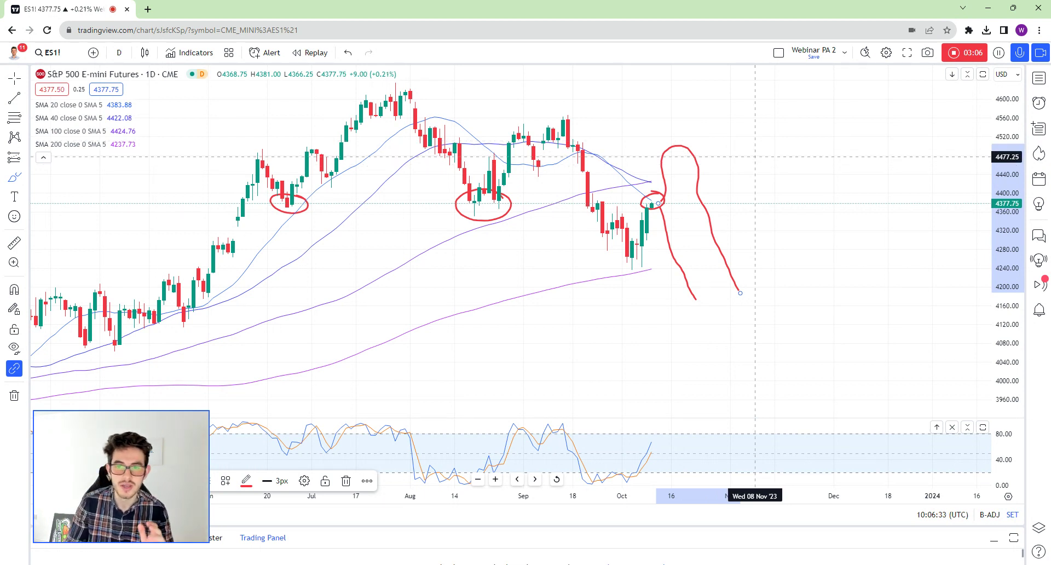
right_click(772, 202)
left_click(821, 423)
- Switch the chart to the 1 week interval and bring the 2022 to 2023 price action into view
left_click(118, 53)
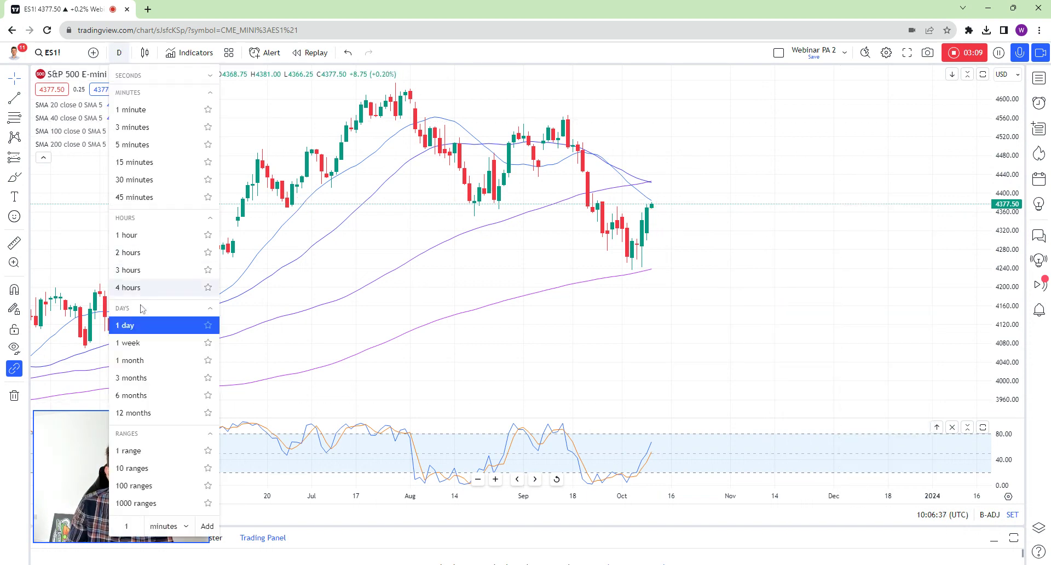
left_click(137, 342)
scroll(627, 131, "up", 2)
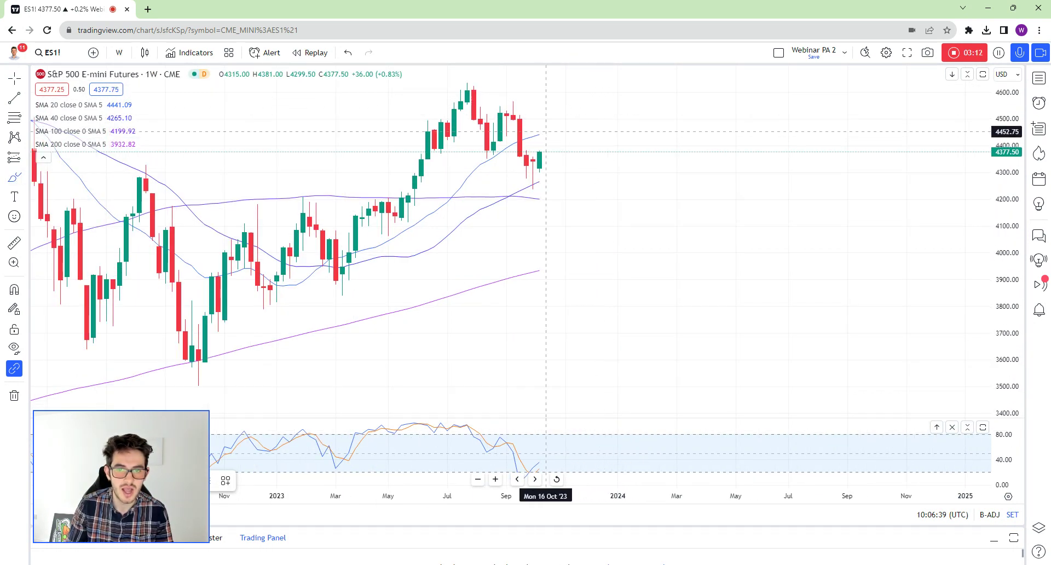
scroll(527, 138, "down", 3)
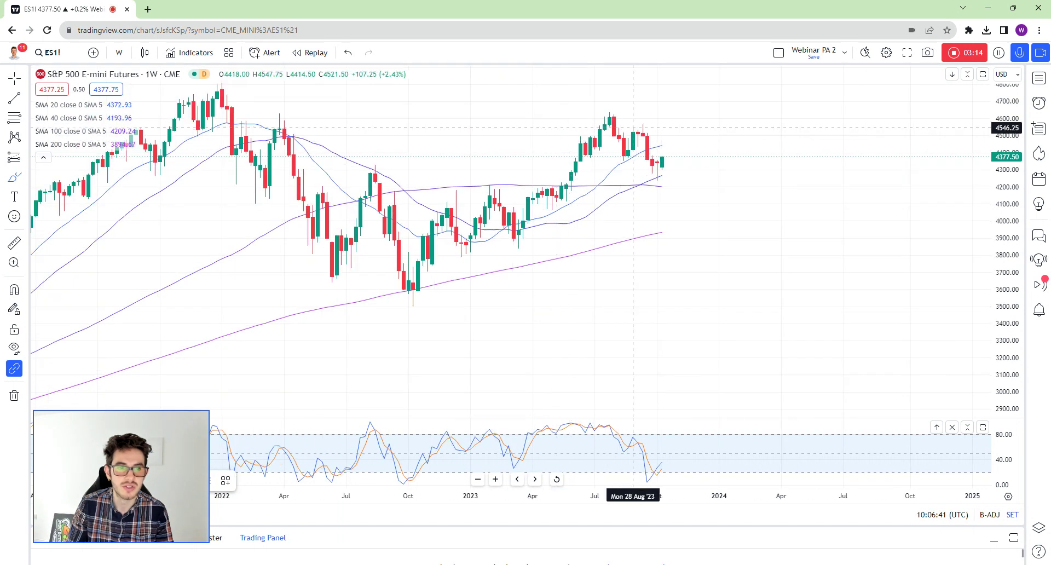
- Add a horizontal line across the weekly chart at about 4490
left_click(25, 99)
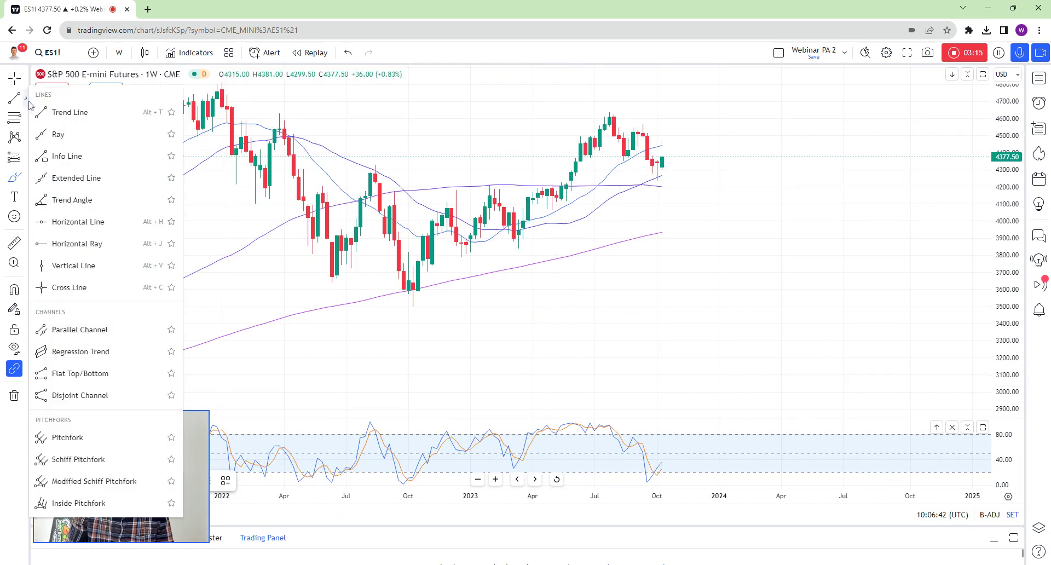
left_click(77, 221)
left_click(304, 136)
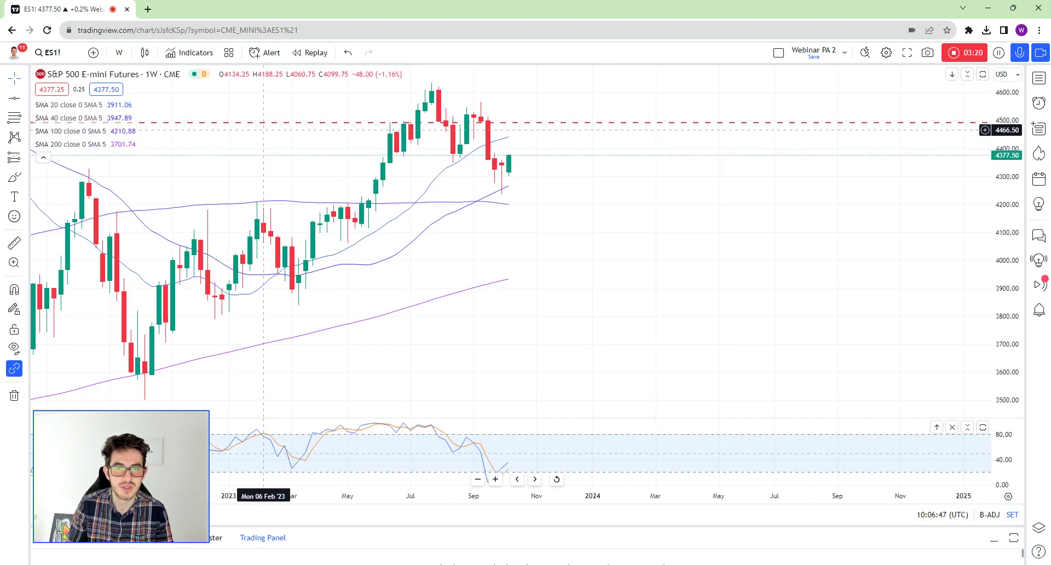
- Draw a descending trend line over the summer highs from 4662.25 on 3 July to 4488.00 on 13 November 2023
left_click(25, 100)
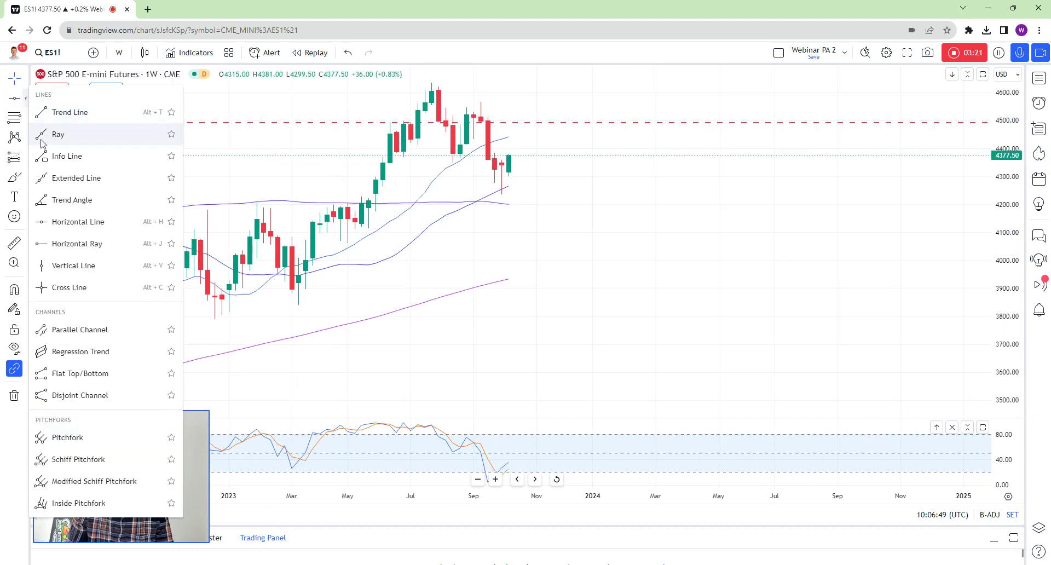
left_click(60, 110)
left_click(411, 74)
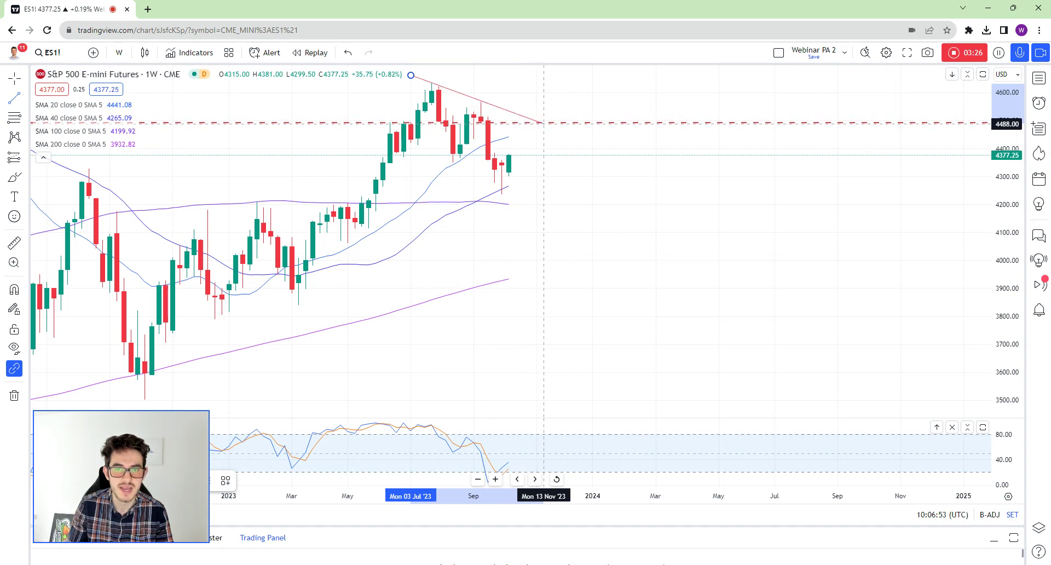
left_click(544, 123)
- With the Brush, circle the late-2021 lows, the intersection of both lines and the July and September highs, and underline the August low
scroll(519, 131, "down", 5)
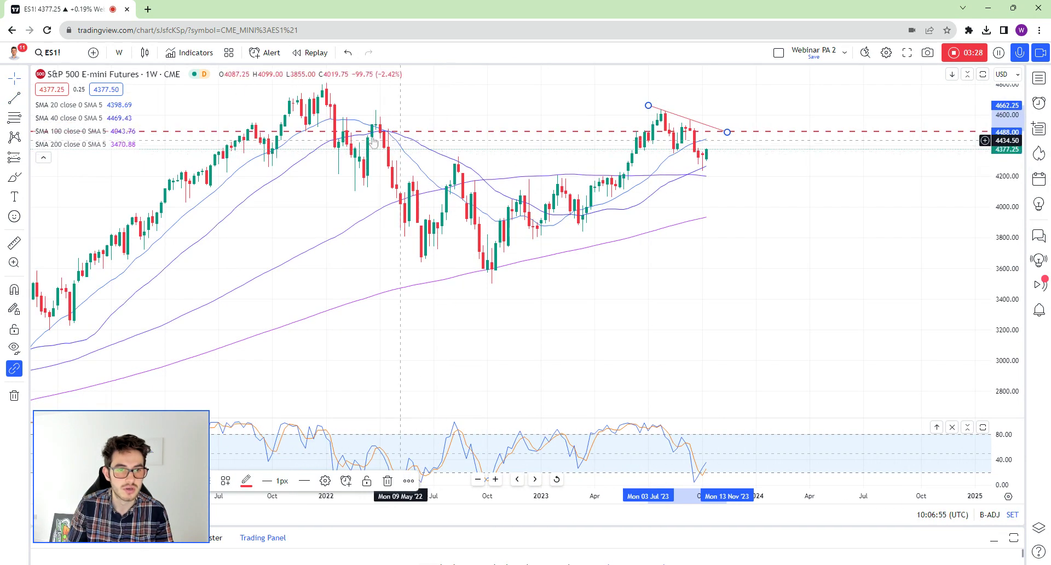
left_click(17, 180)
left_click_drag(322, 128, 316, 125)
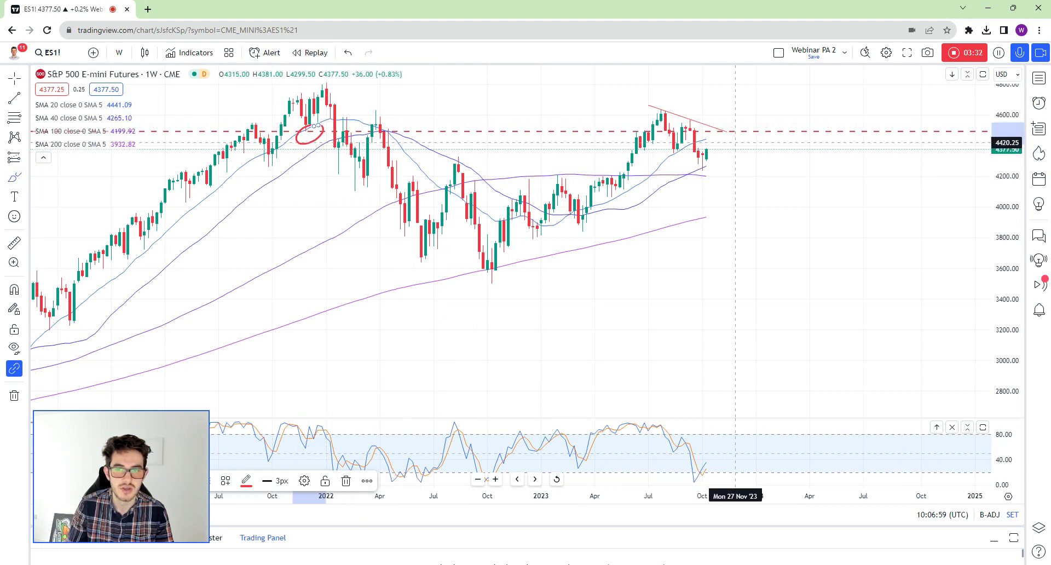
scroll(603, 127, "up", 5)
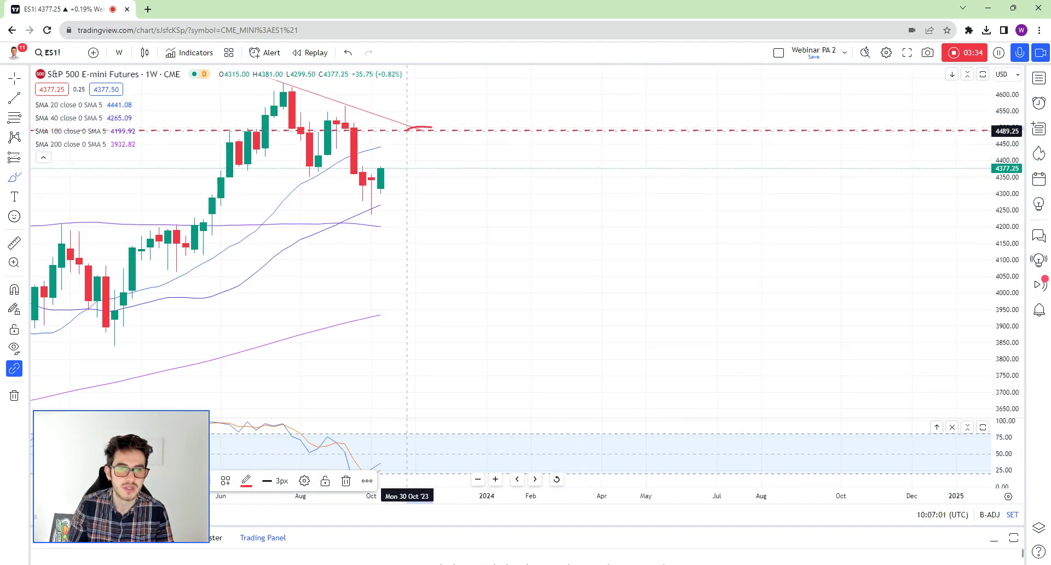
scroll(474, 138, "down", 2)
scroll(458, 144, "down", 3)
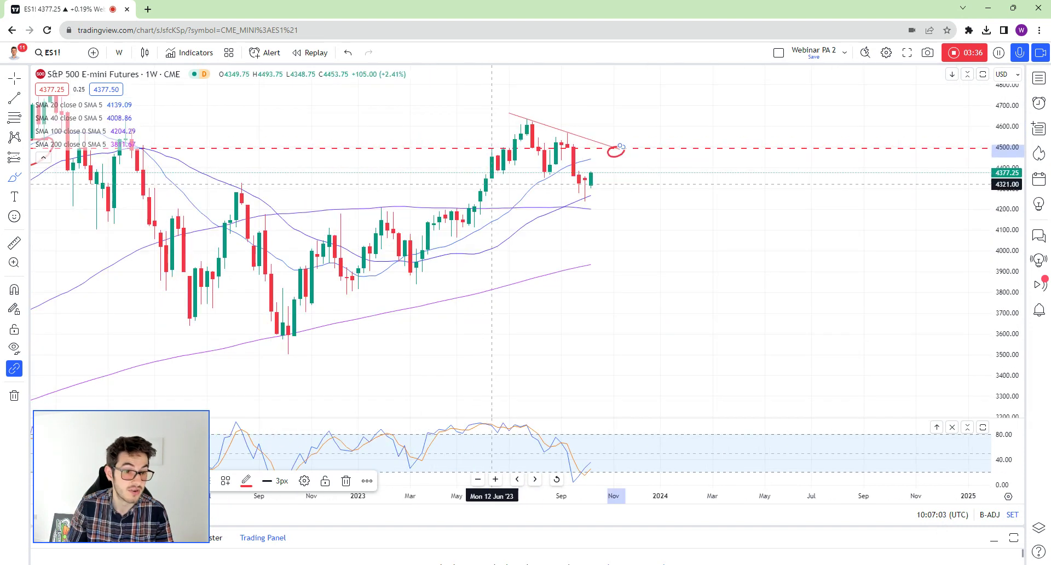
mouse_move(530, 113)
left_mouse_down()
mouse_move(523, 127)
mouse_move(533, 115)
mouse_move(561, 129)
left_mouse_up()
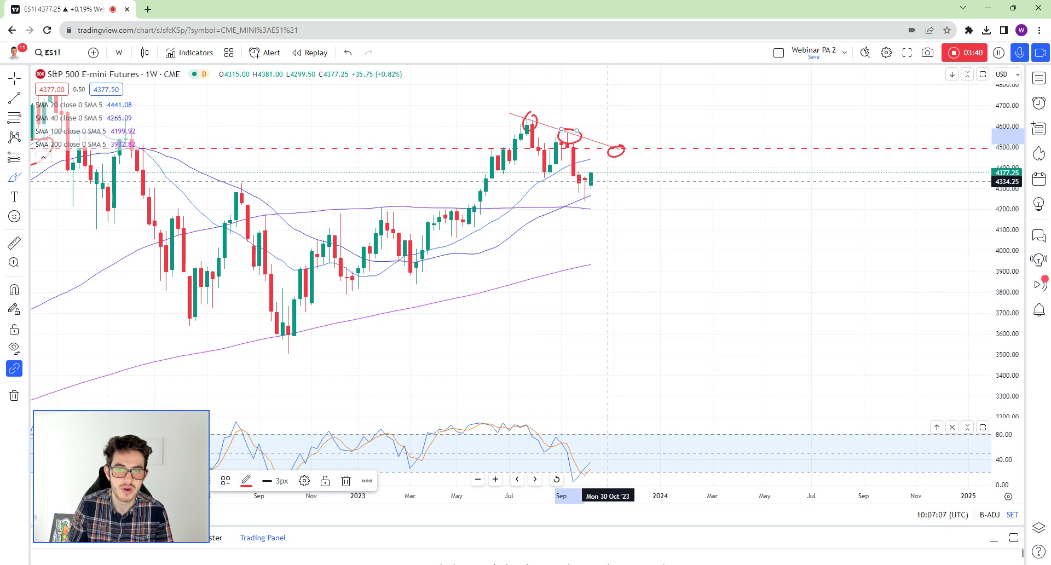
mouse_move(533, 174)
left_mouse_down()
mouse_move(540, 184)
mouse_move(555, 174)
left_mouse_up()
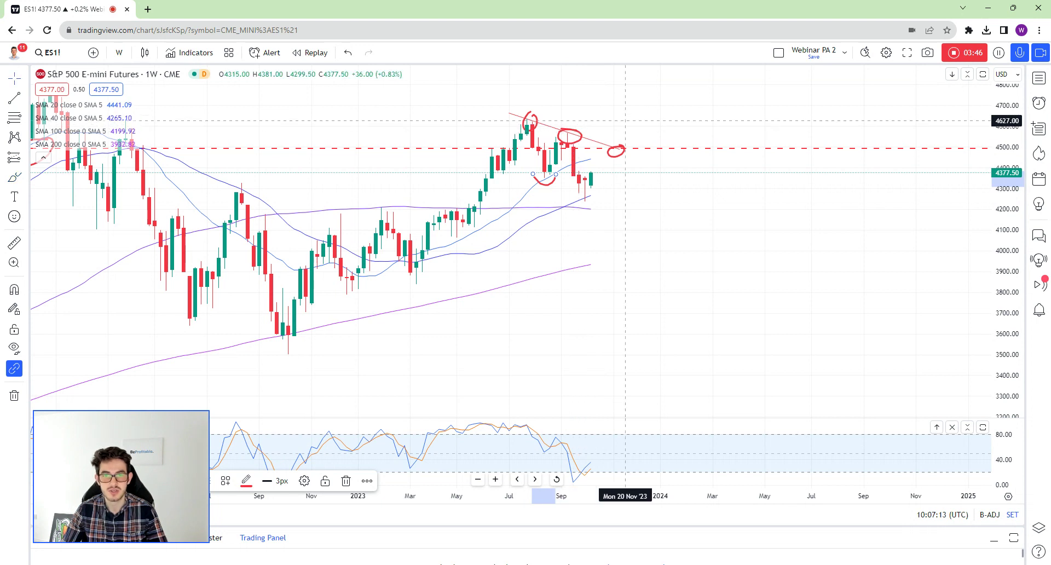
- Place an arrow marker pointing down at the circled intersection of the trend and horizontal lines, and remove all drawings
left_click(25, 177)
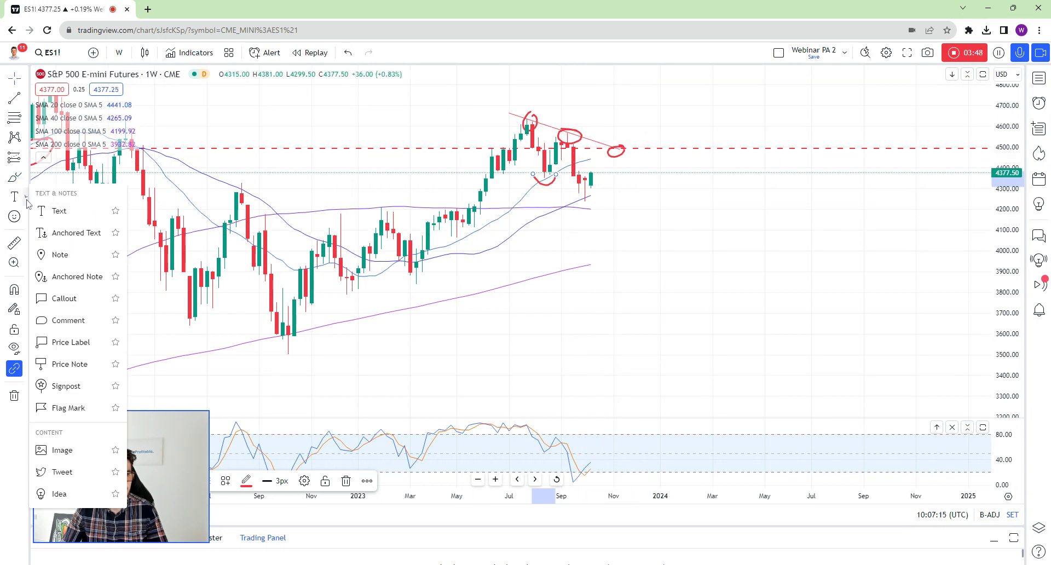
left_click(65, 245)
left_click_drag(642, 107, 620, 147)
scroll(547, 153, "up", 2)
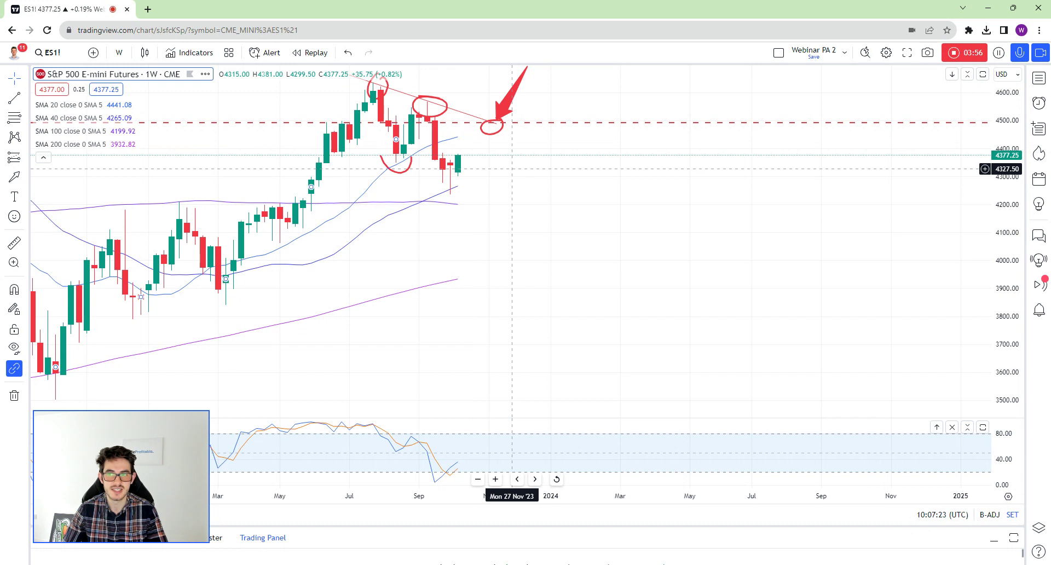
right_click(508, 169)
left_click(588, 399)
- Add a horizontal line across the weekly chart at about 4190, level with the early-2023 highs
scroll(682, 234, "down", 4)
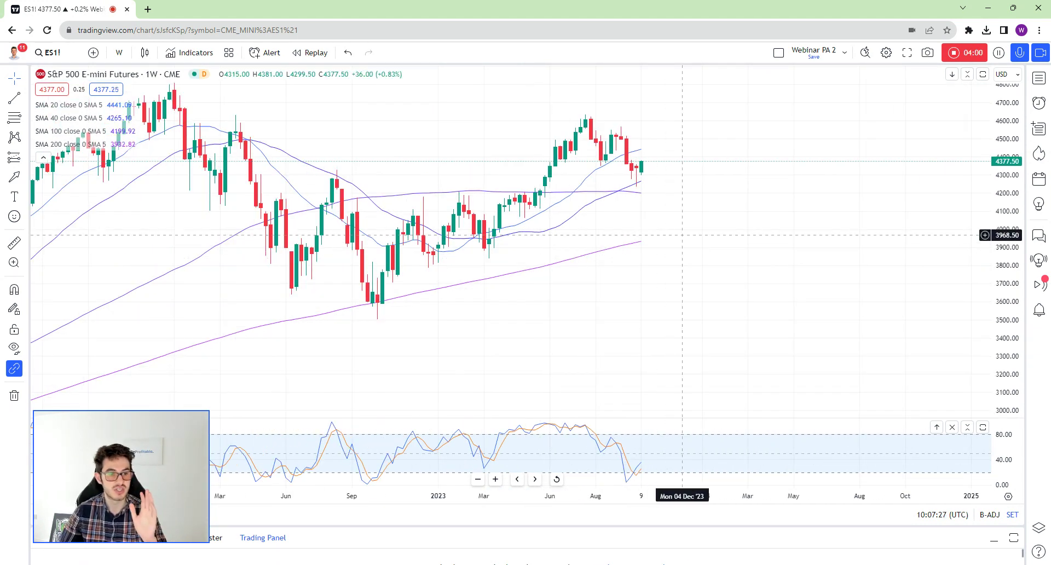
scroll(691, 162, "down", 2)
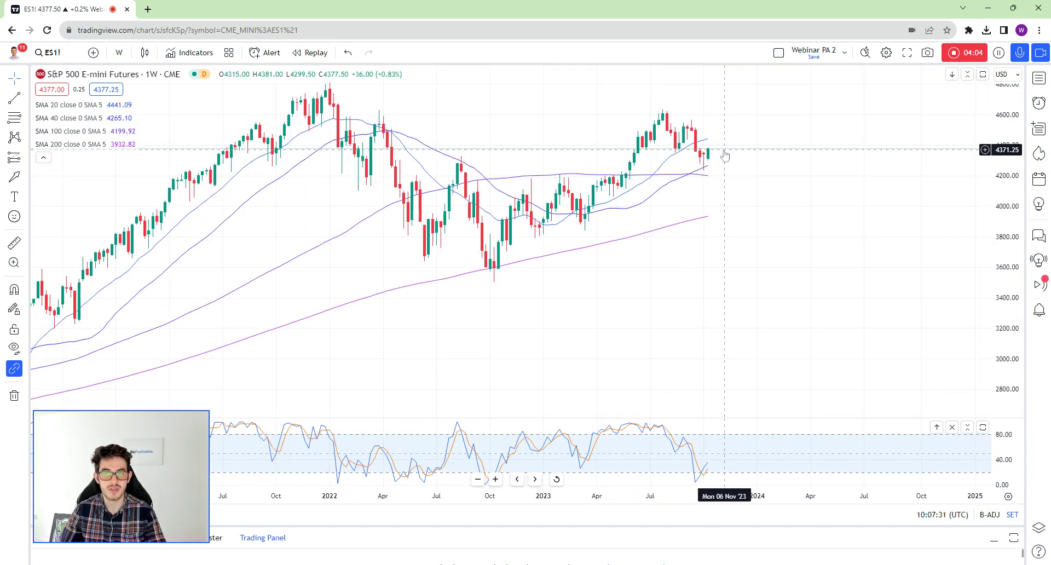
scroll(724, 156, "up", 2)
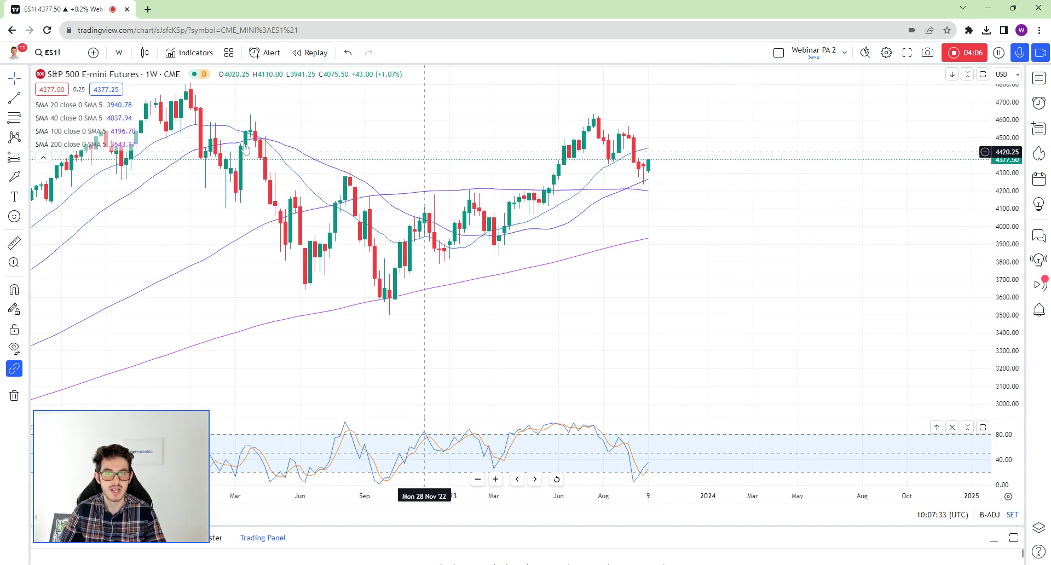
left_click(26, 98)
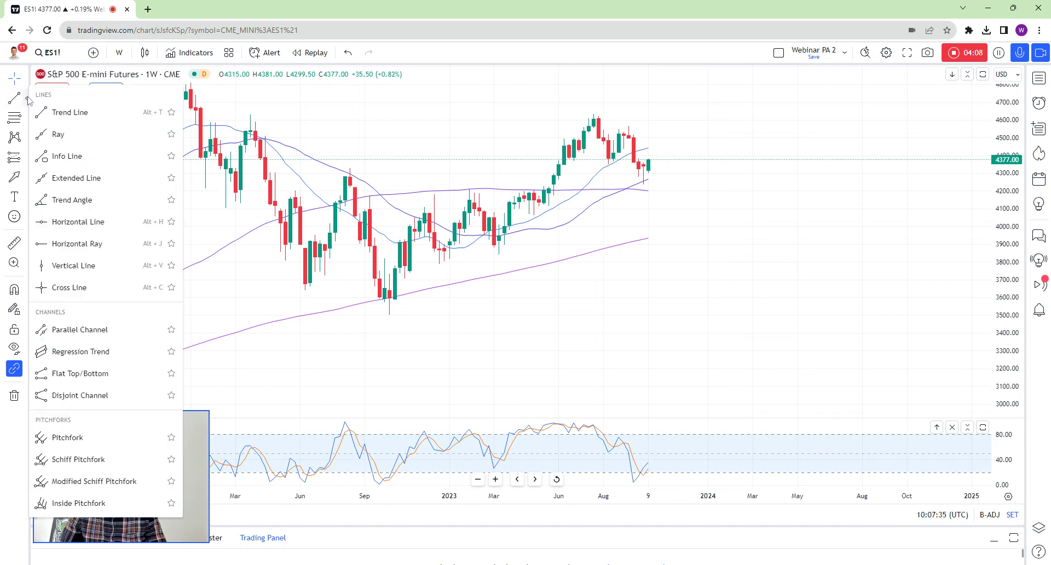
left_click(71, 221)
left_click(470, 192)
- Place three downward arrow markers on the horizontal line at the February 2023, December 2022 and September 2022 highs
left_click(14, 176)
left_click(478, 157)
left_click(474, 191)
left_click(14, 177)
left_click(419, 163)
left_click(434, 192)
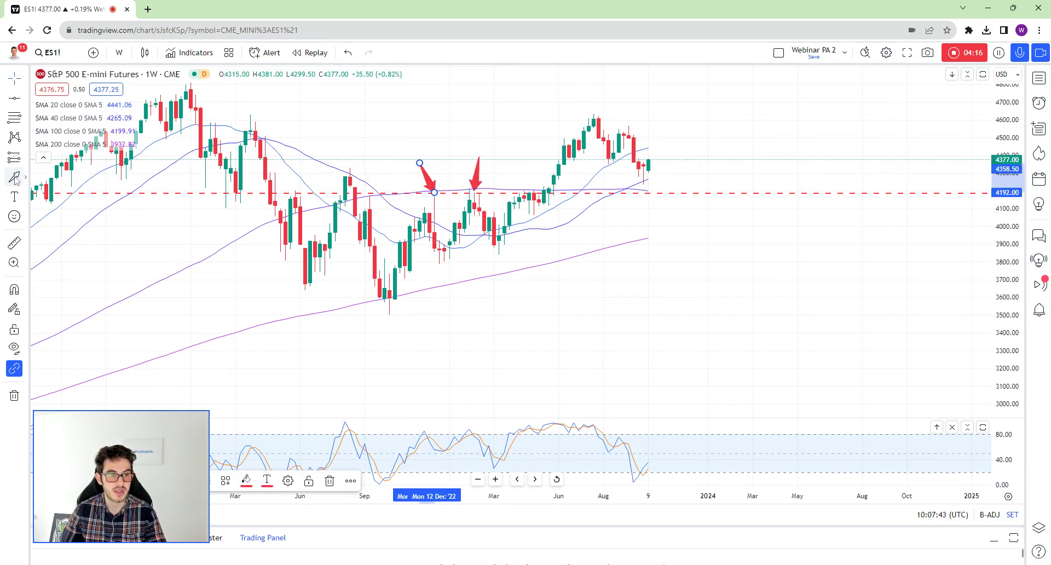
left_click(15, 176)
left_click(384, 158)
left_click(370, 192)
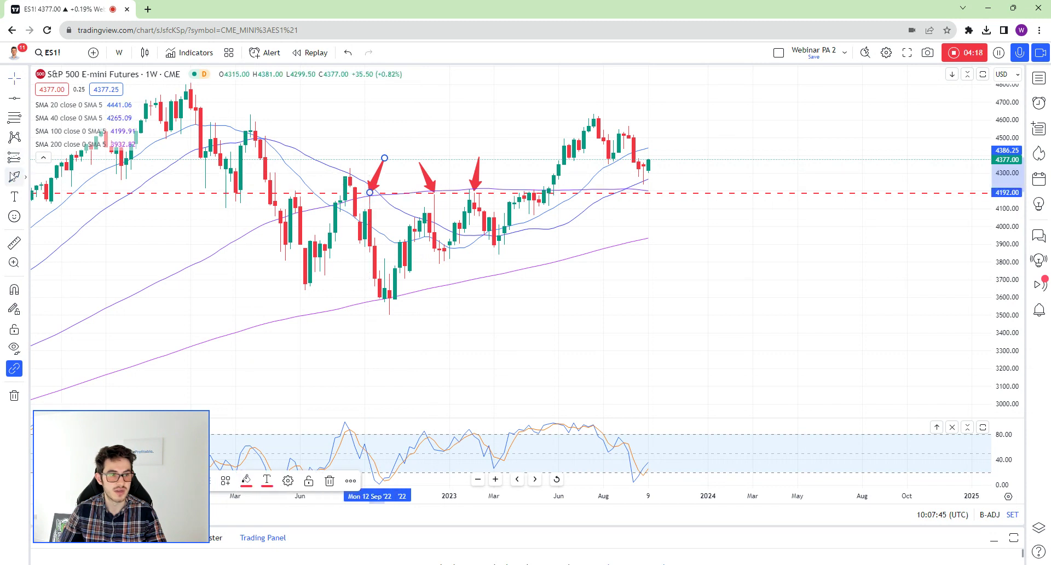
- Place an arrow marker pointing up at the horizontal line from below, just beyond the latest weekly candle
left_click(14, 176)
left_click(687, 246)
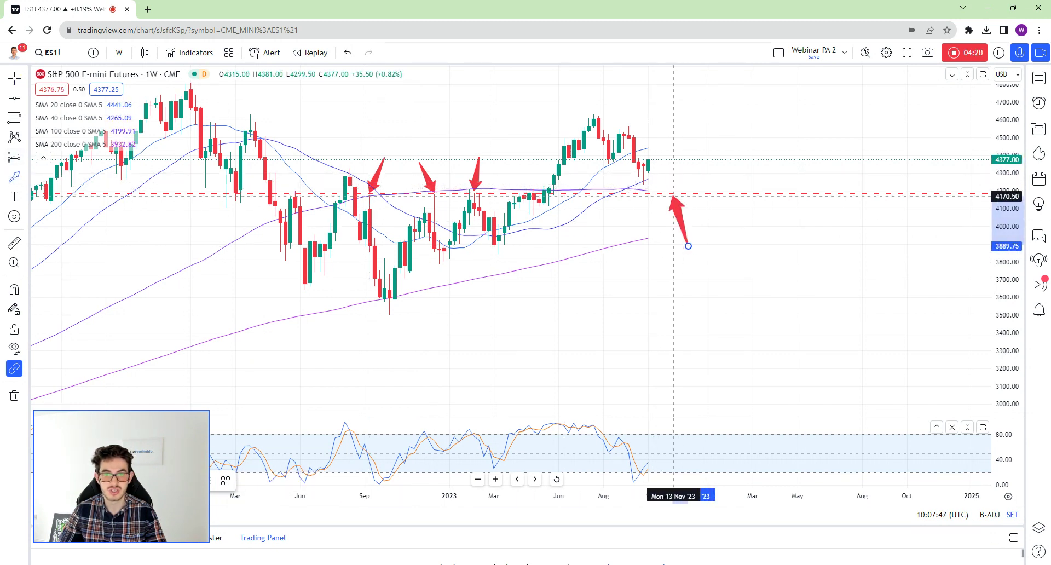
left_click(673, 194)
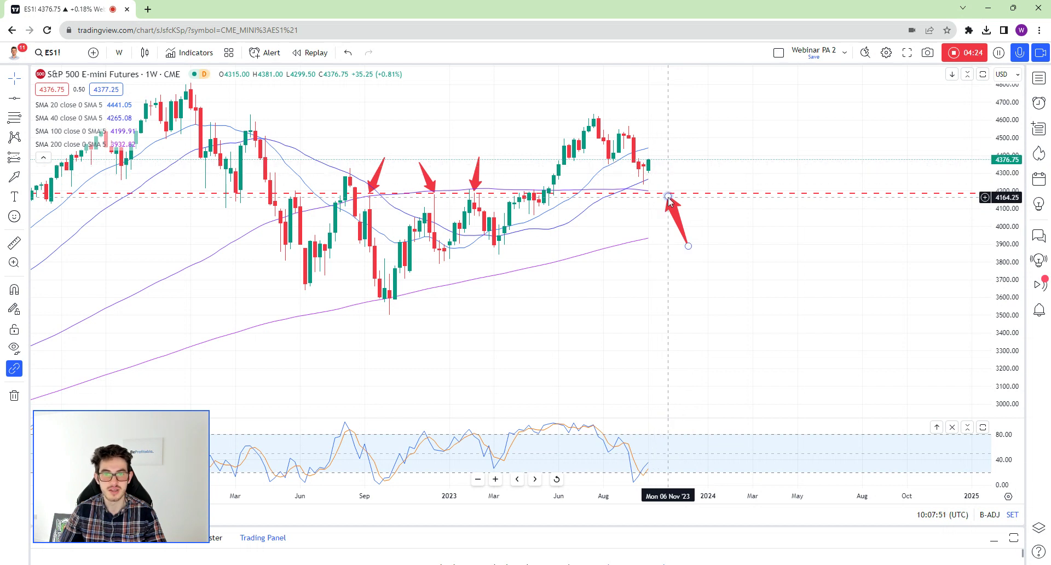
- Remove all drawings from the weekly chart
right_click(679, 159)
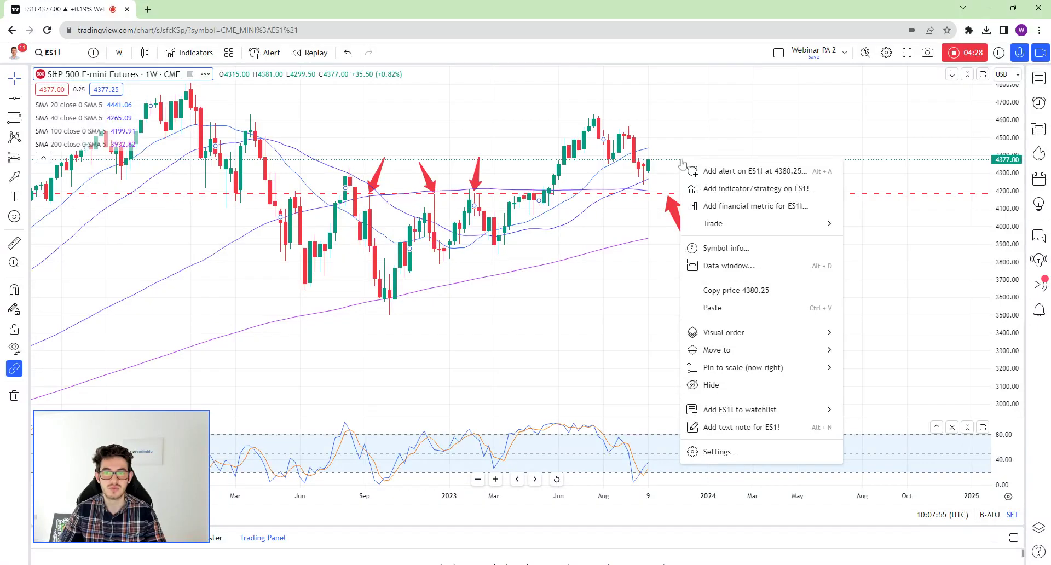
right_click(680, 131)
left_click(723, 354)
left_click_drag(717, 229, 672, 228)
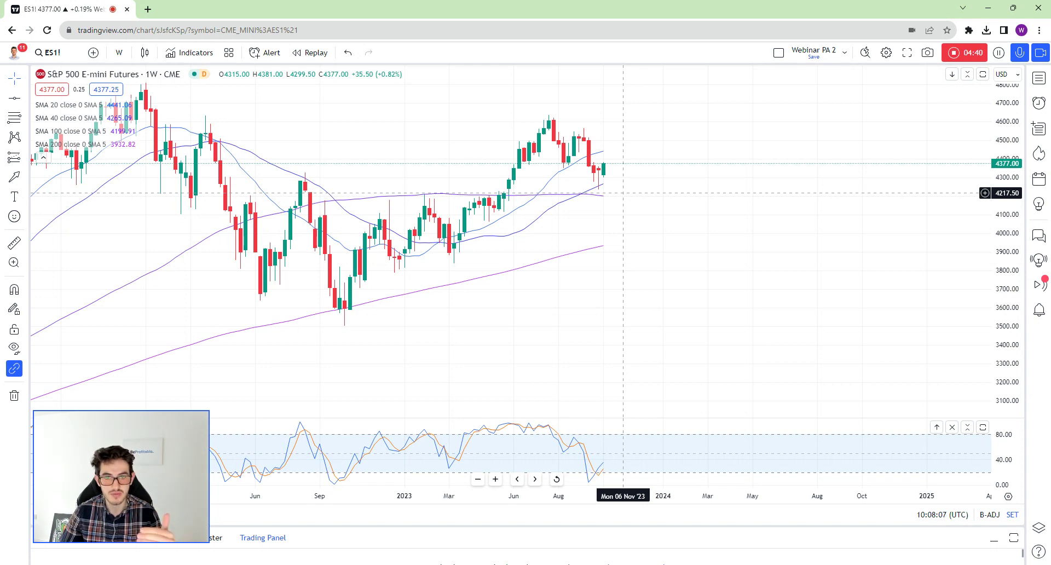
scroll(623, 192, "down", 5)
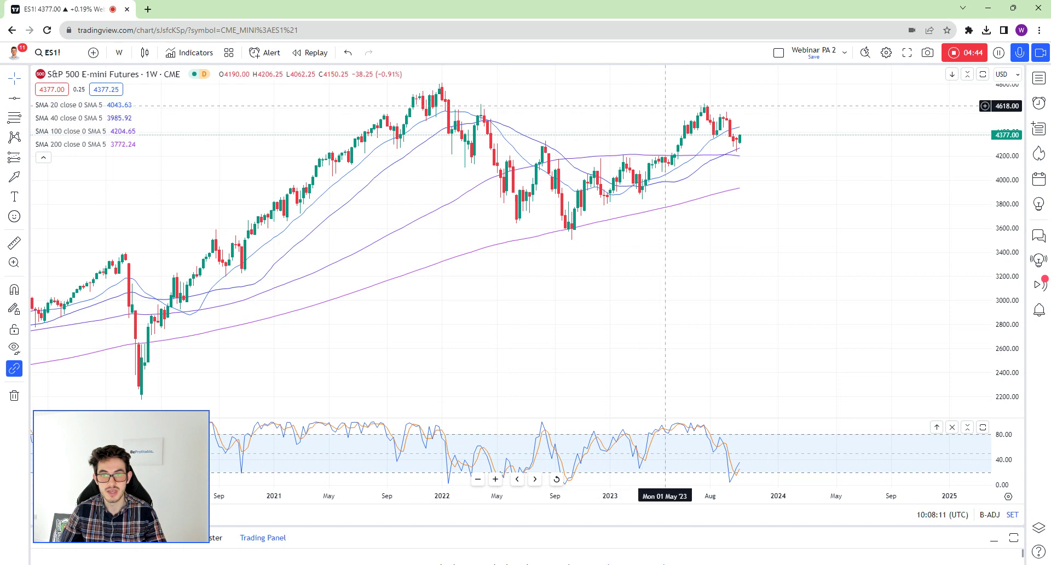
left_click_drag(775, 181, 741, 180)
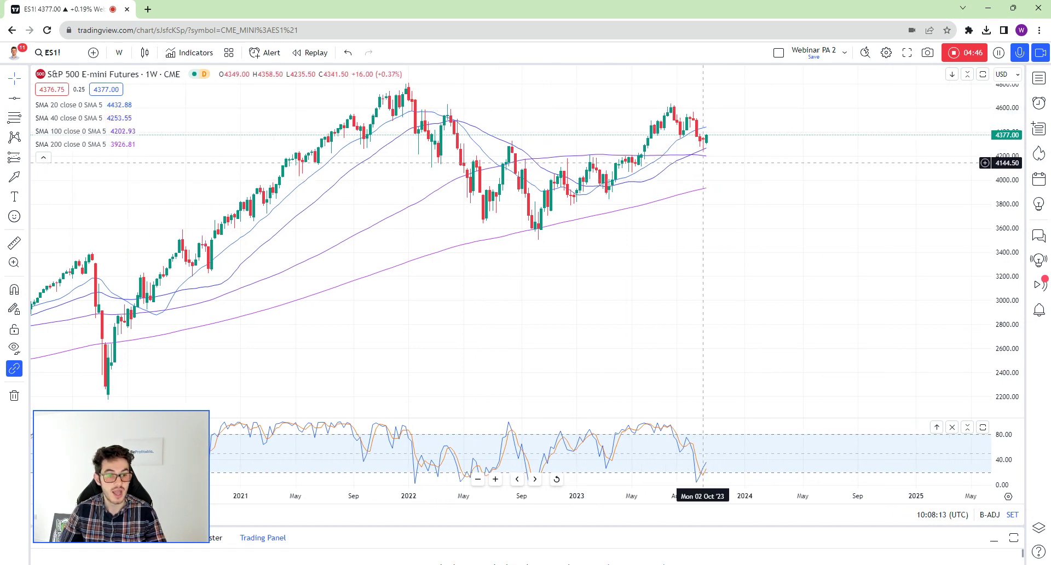